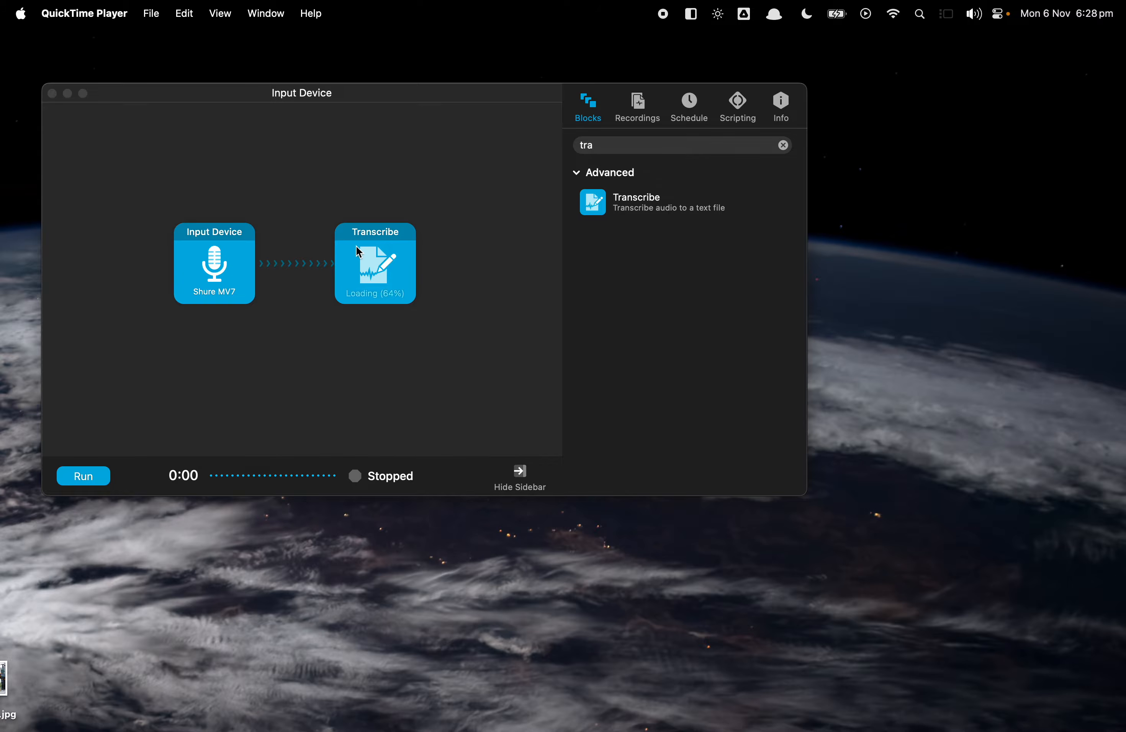
# Open the Transcribe block's settings and review the available transcription model options.
pyautogui.click(380, 280)
pyautogui.click(380, 280)
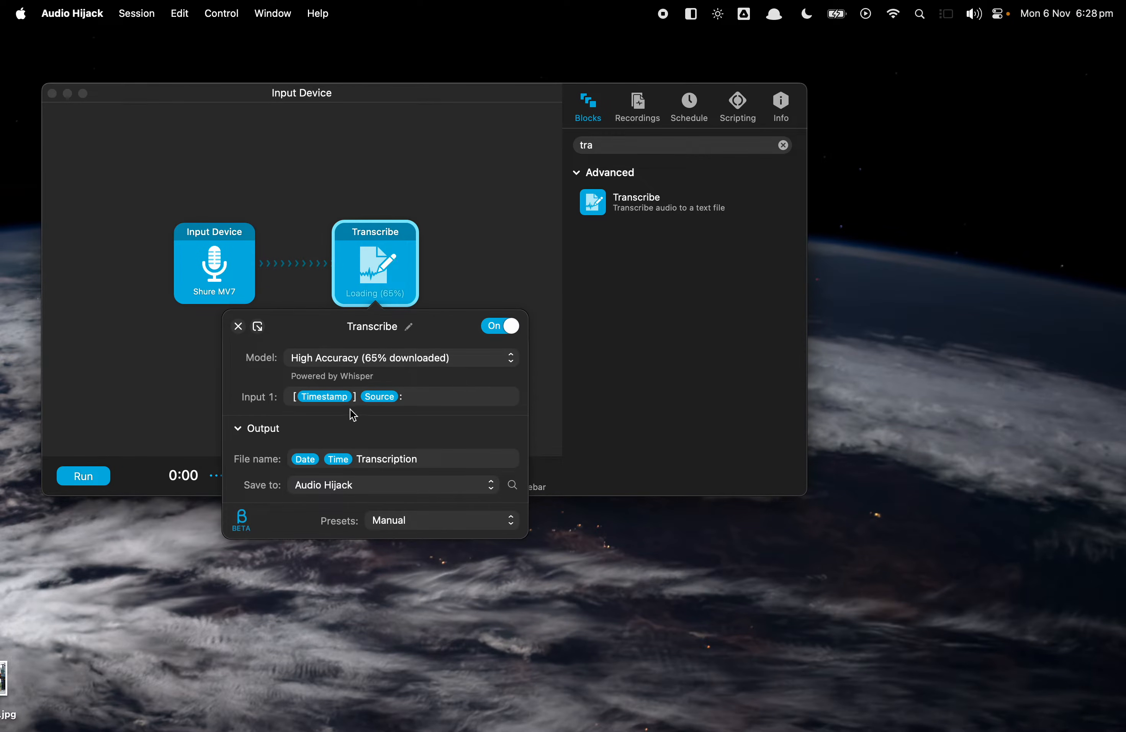
pyautogui.click(430, 367)
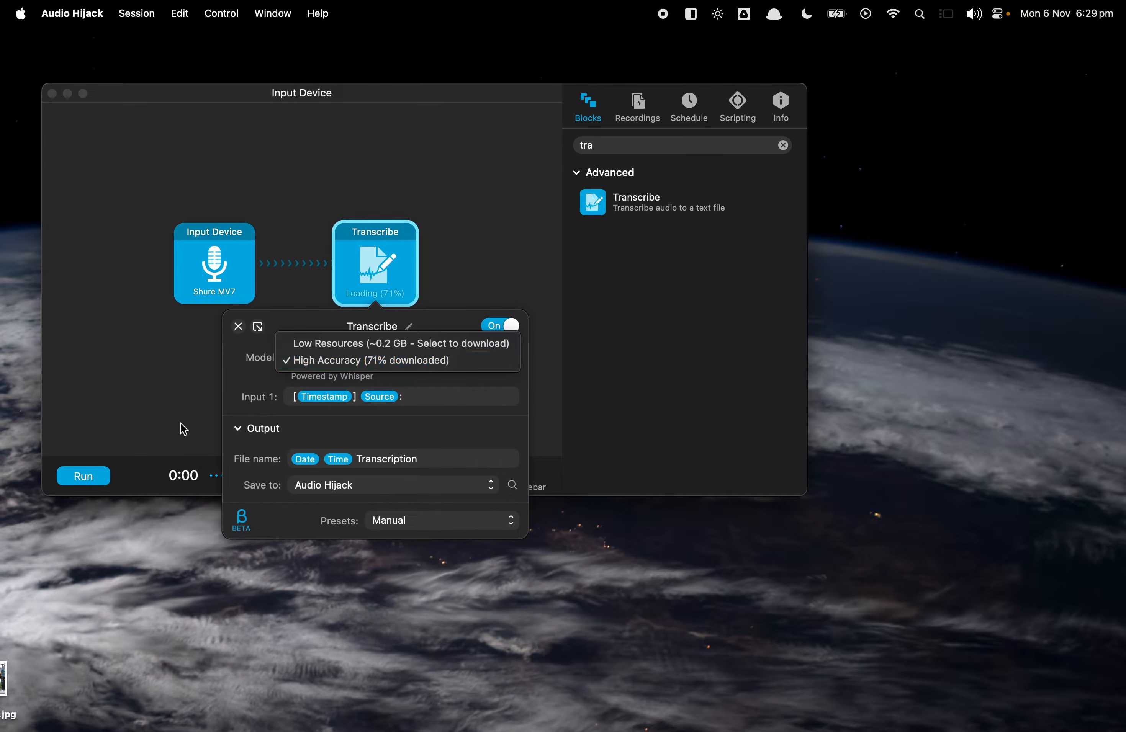
pyautogui.click(254, 388)
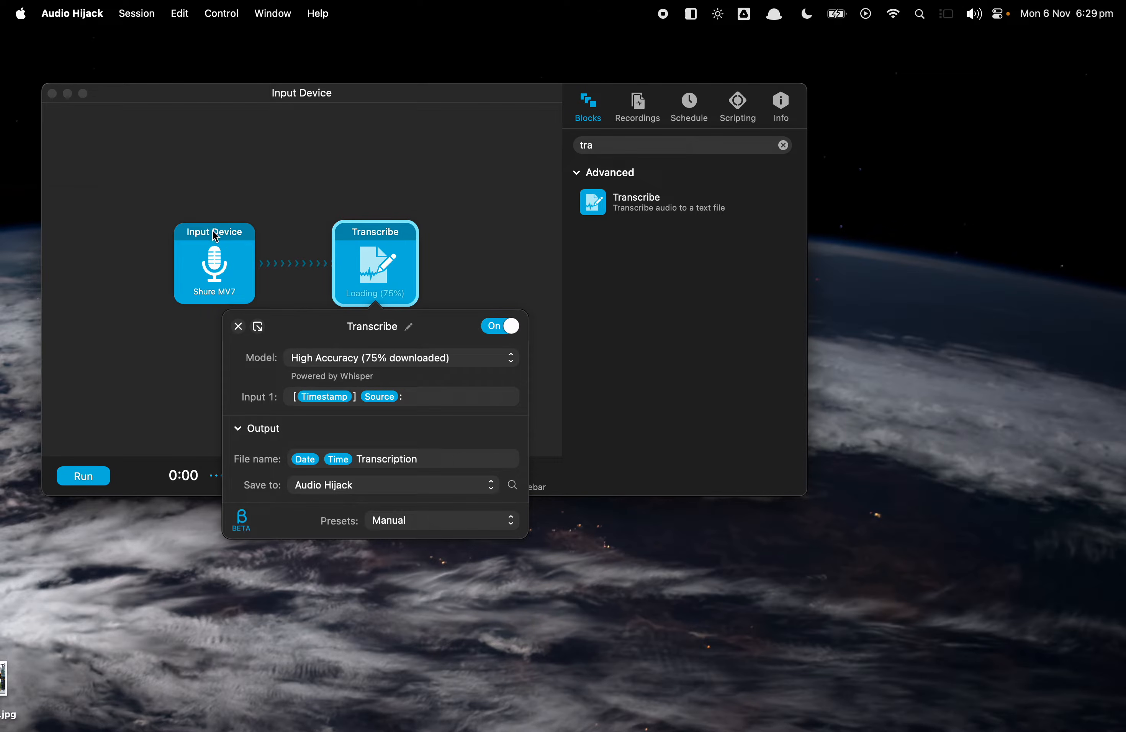
# Move the Shure MV7 Input Device block up and to the left in the canvas.
pyautogui.moveTo(216, 236); pyautogui.dragTo(185, 153)
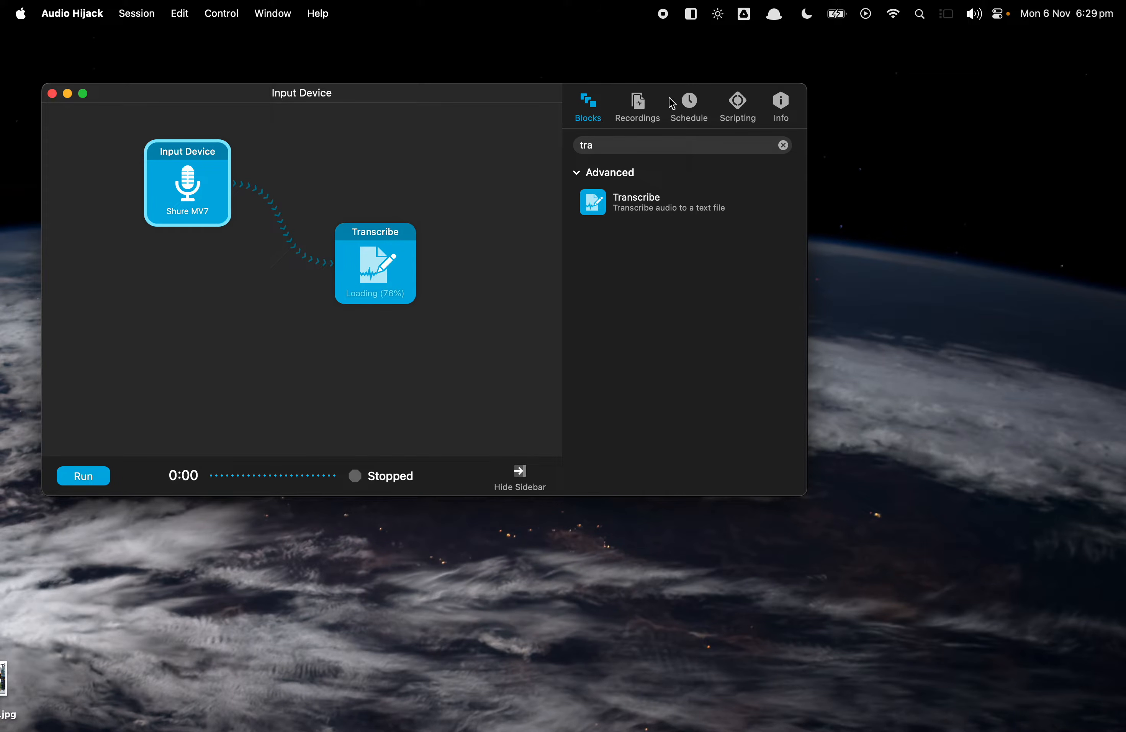
pyautogui.click(643, 103)
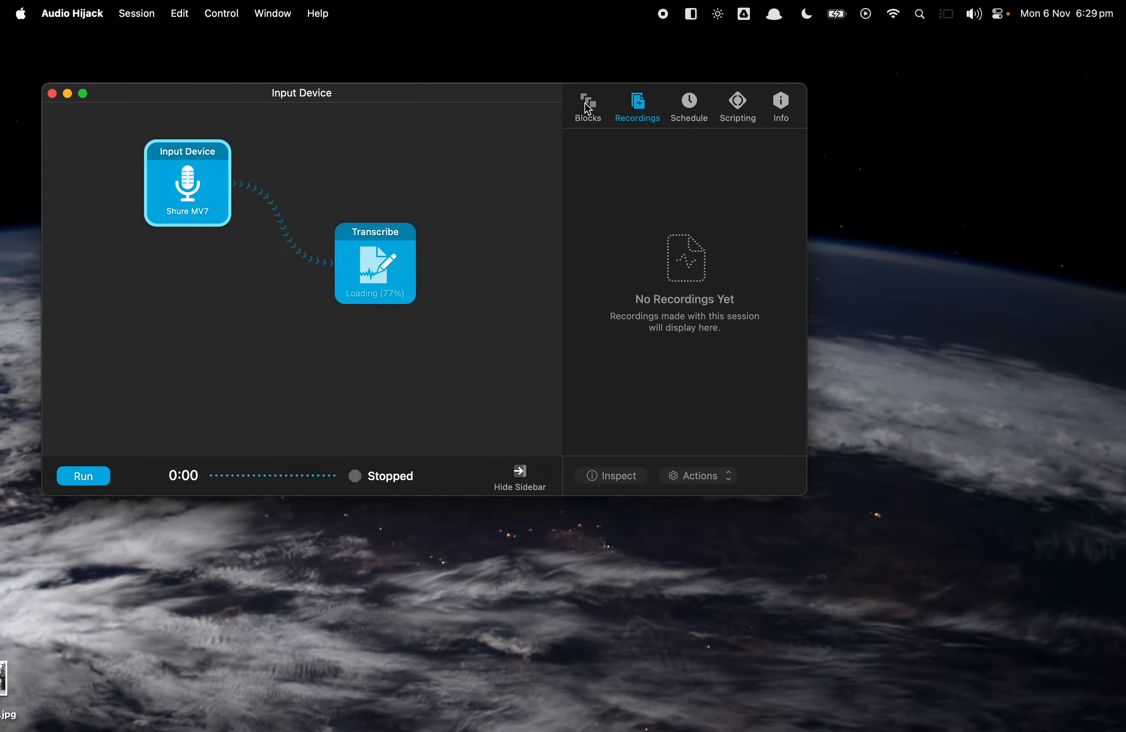
pyautogui.click(591, 116)
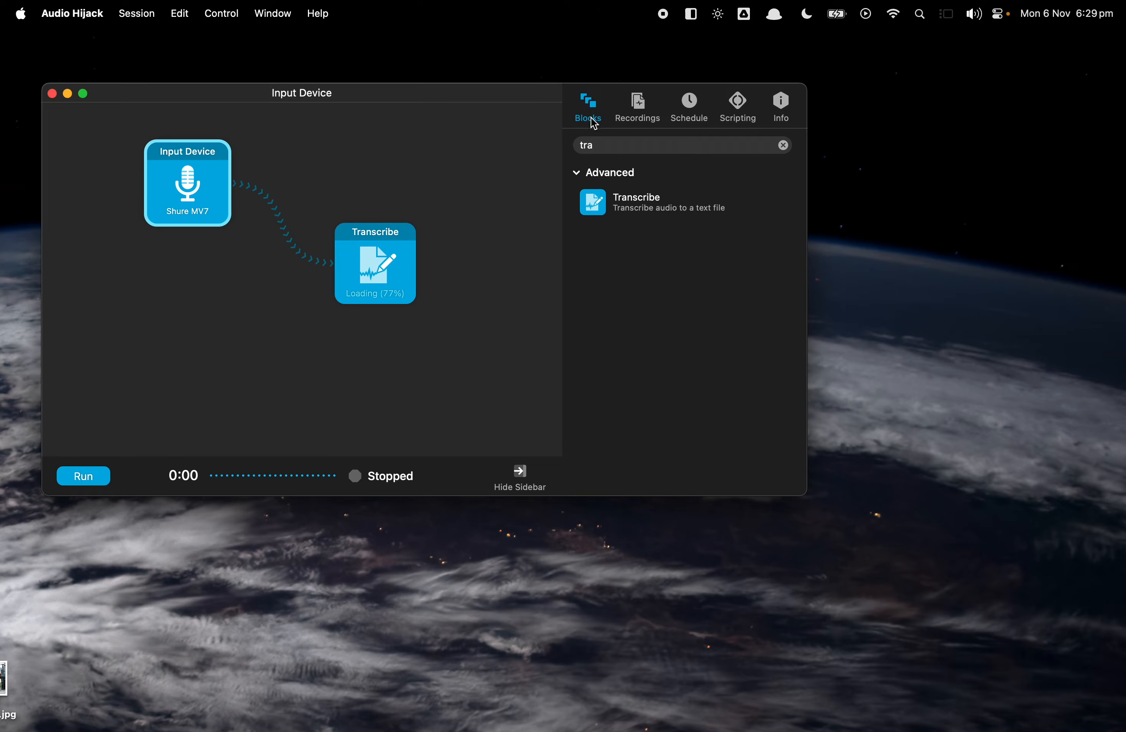
# Filter the block library for micr and add a second Input Device block feeding the Transcribe block.
pyautogui.click(781, 146)
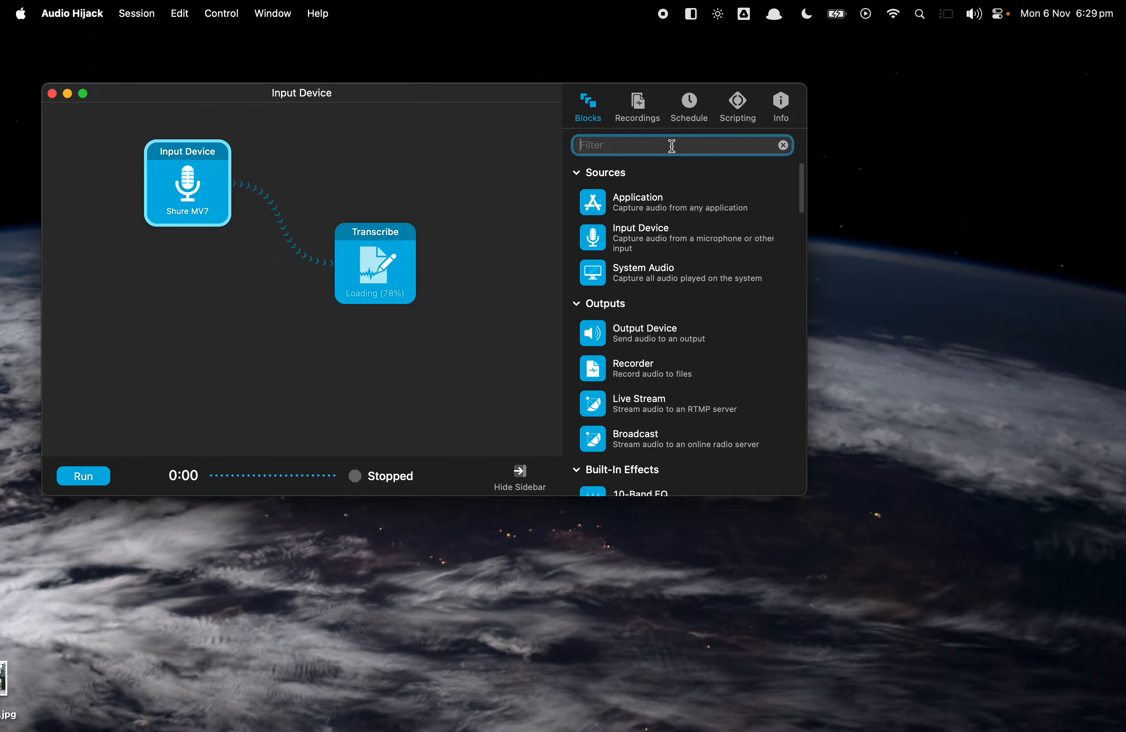
pyautogui.write('midr')
pyautogui.click(667, 209)
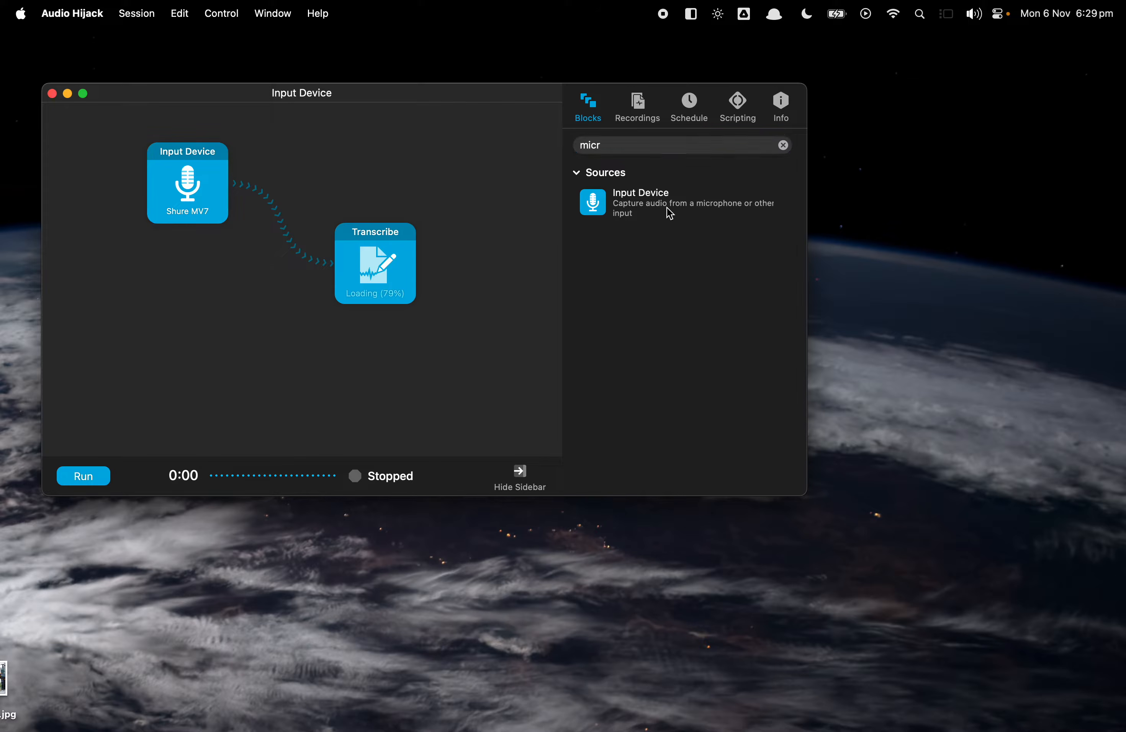
pyautogui.moveTo(604, 198); pyautogui.dragTo(205, 353)
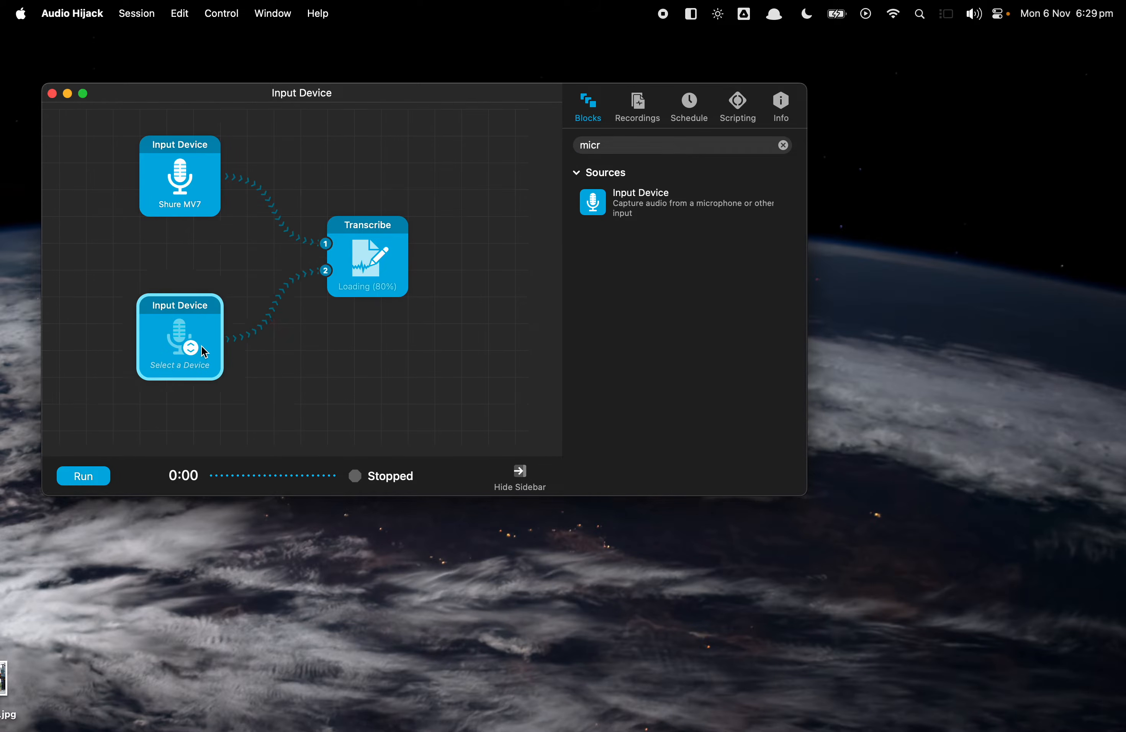
# Set the new input block's audio device to MacBook Air Microphone.
pyautogui.click(191, 365)
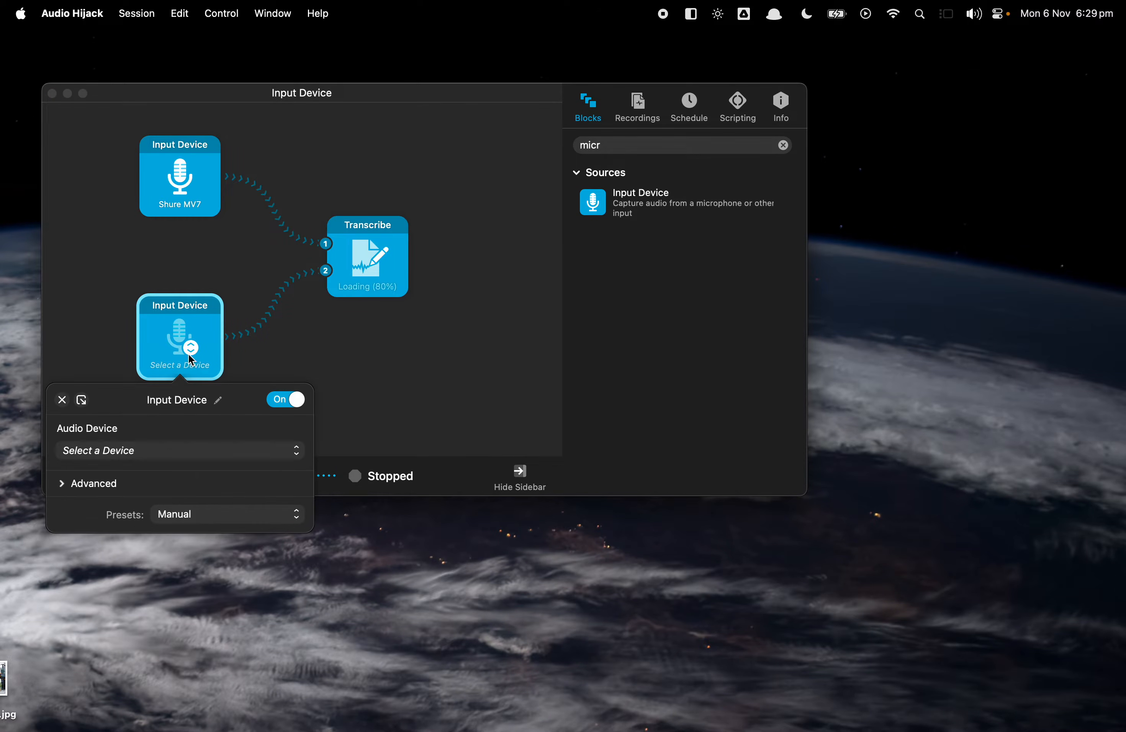
pyautogui.click(137, 455)
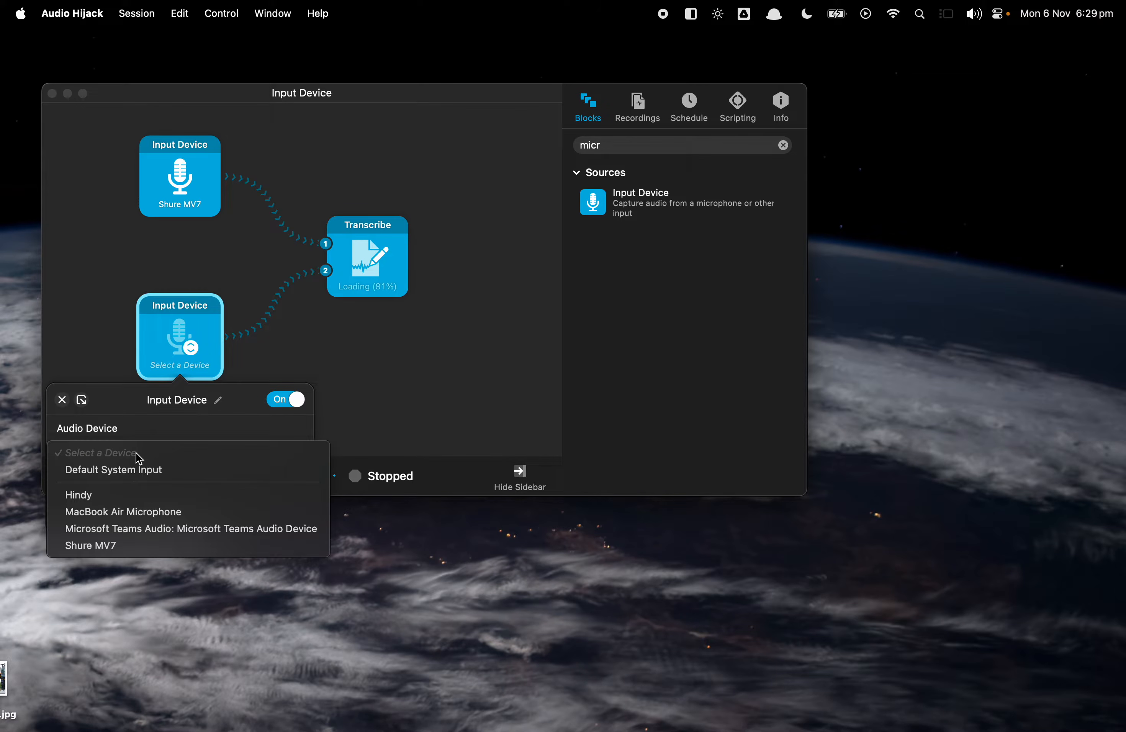
pyautogui.click(119, 521)
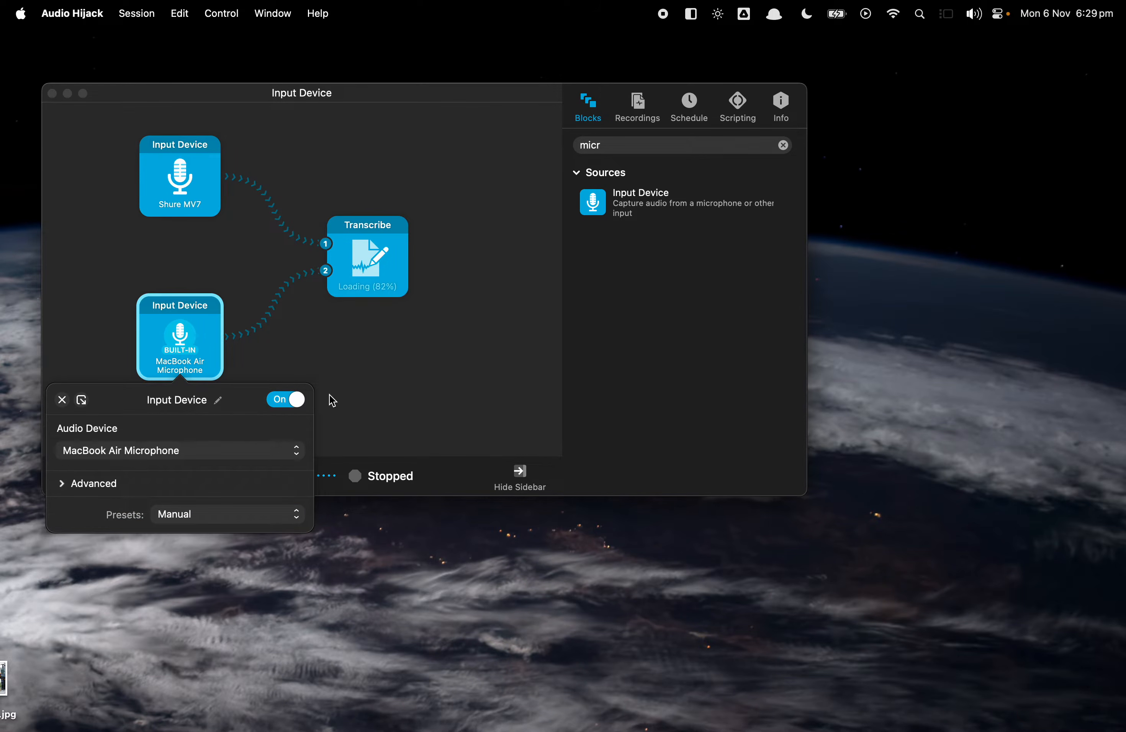
# Label the Transcribe block's second input as Echoes Nonsense in place of the Source token.
pyautogui.click(424, 355)
pyautogui.click(366, 266)
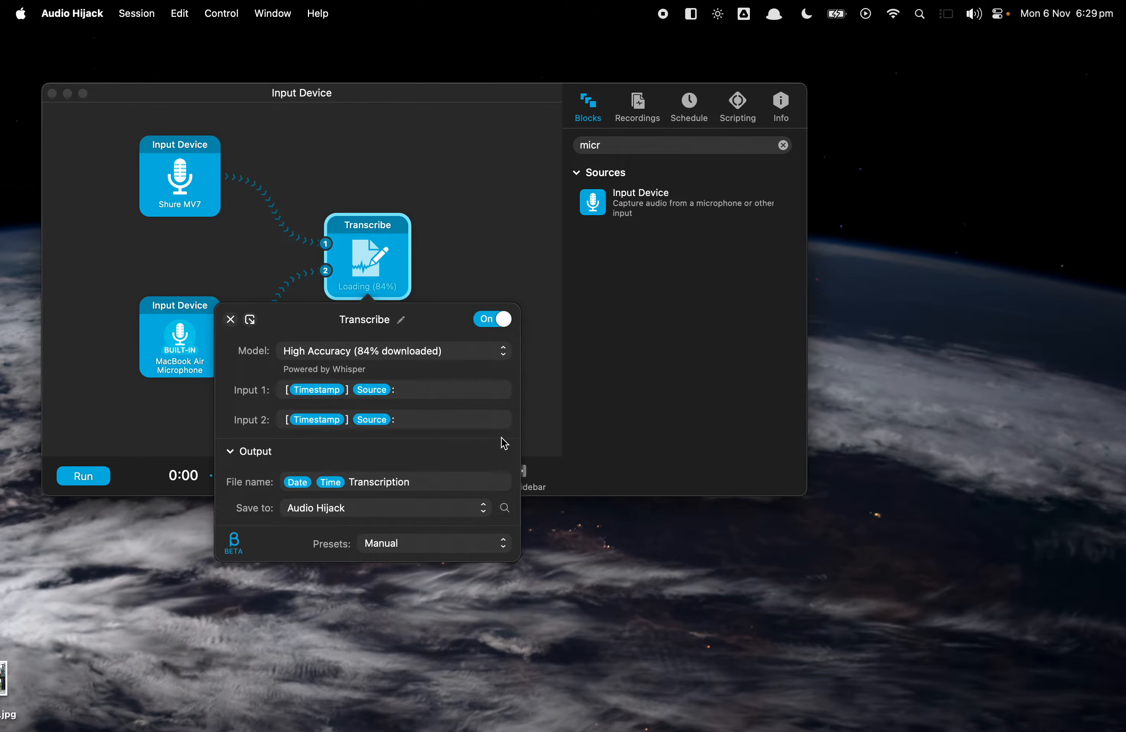
pyautogui.click(408, 424)
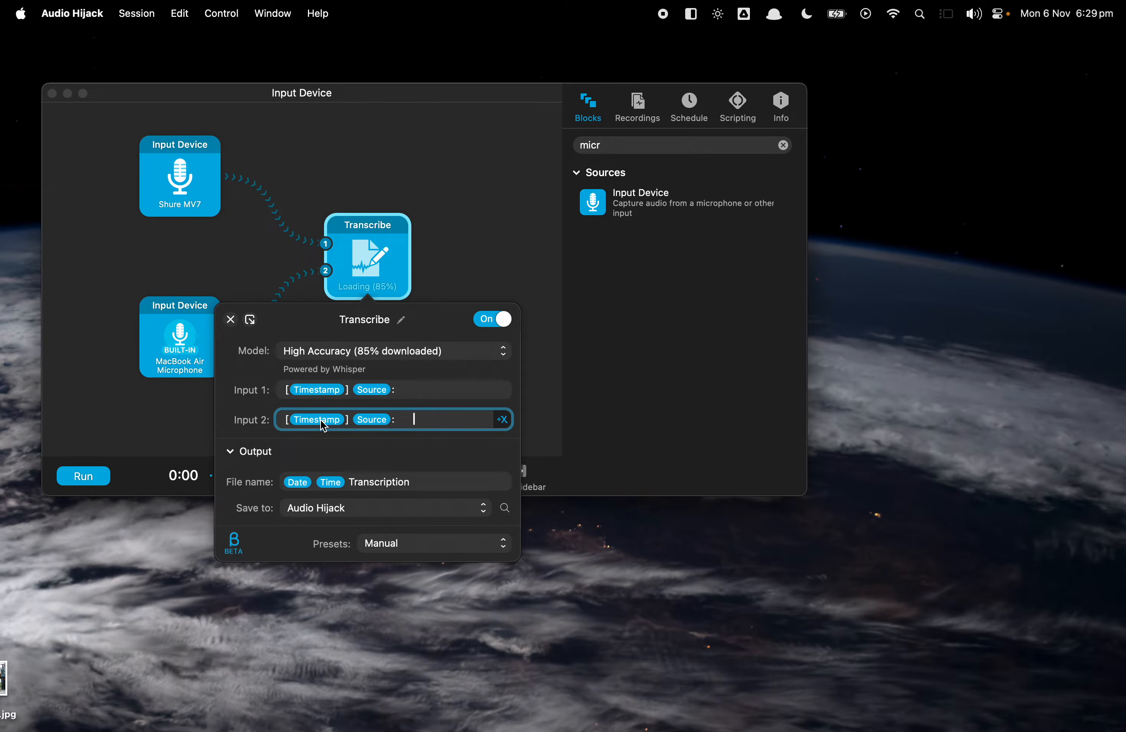
pyautogui.click(372, 392)
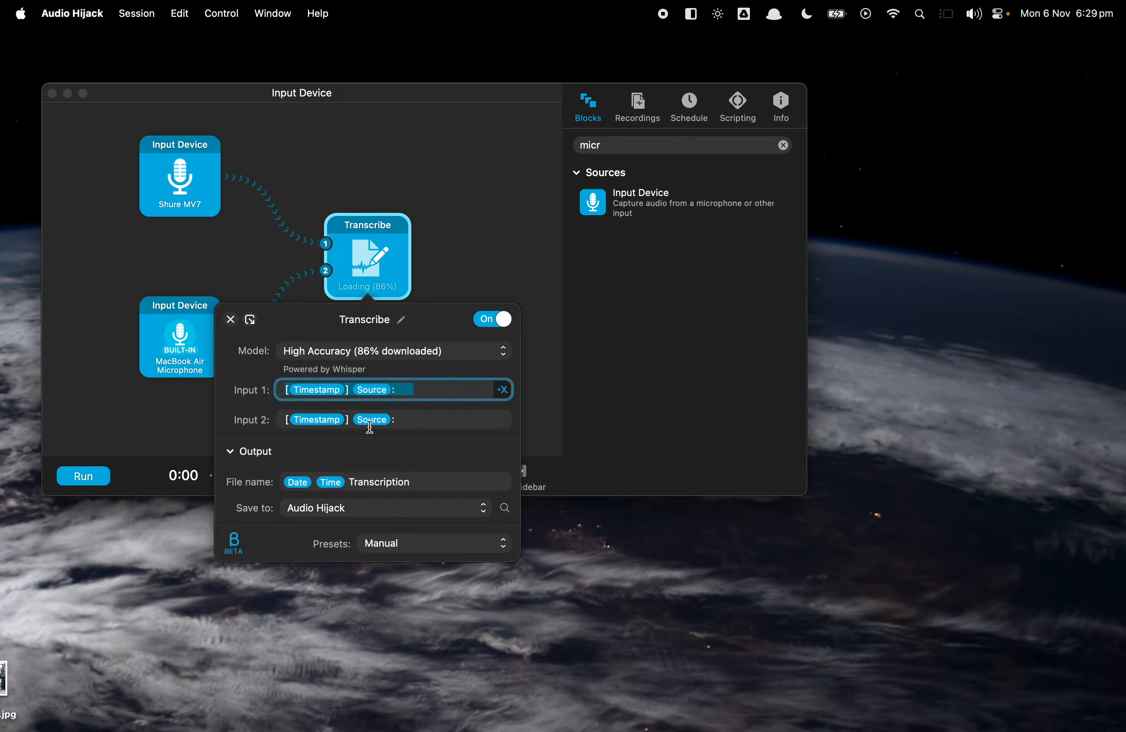
pyautogui.click(377, 422)
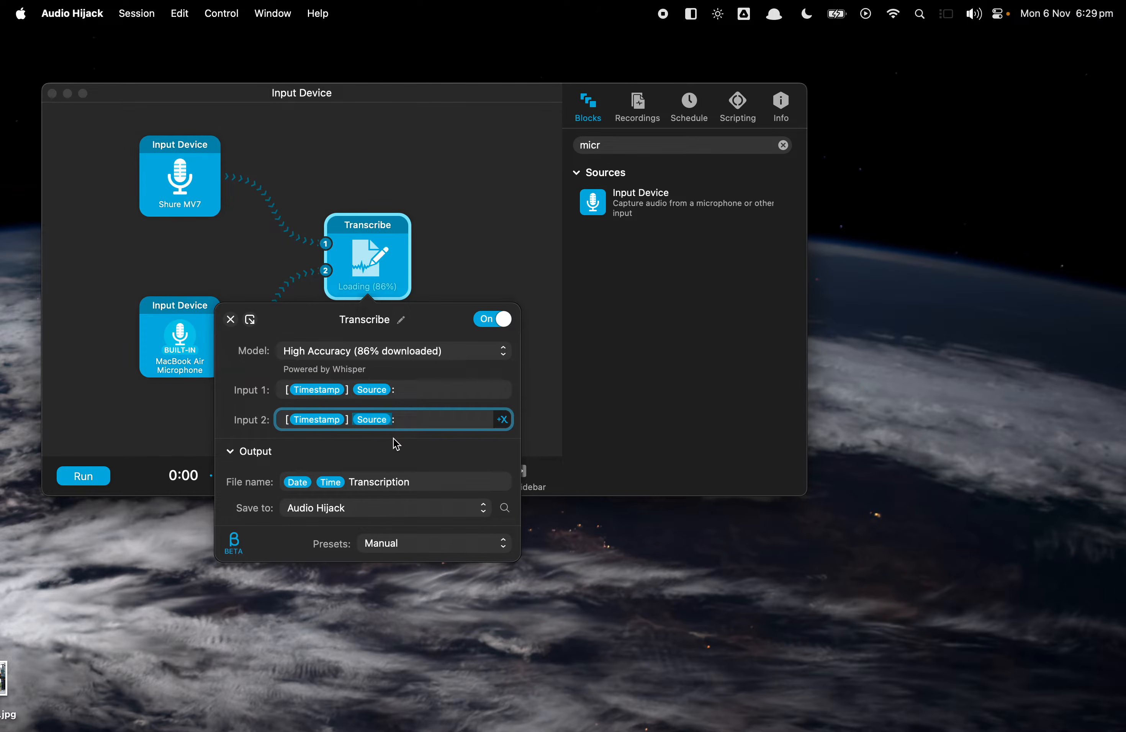
pyautogui.write('Echoes Nonsense')
pyautogui.click(373, 459)
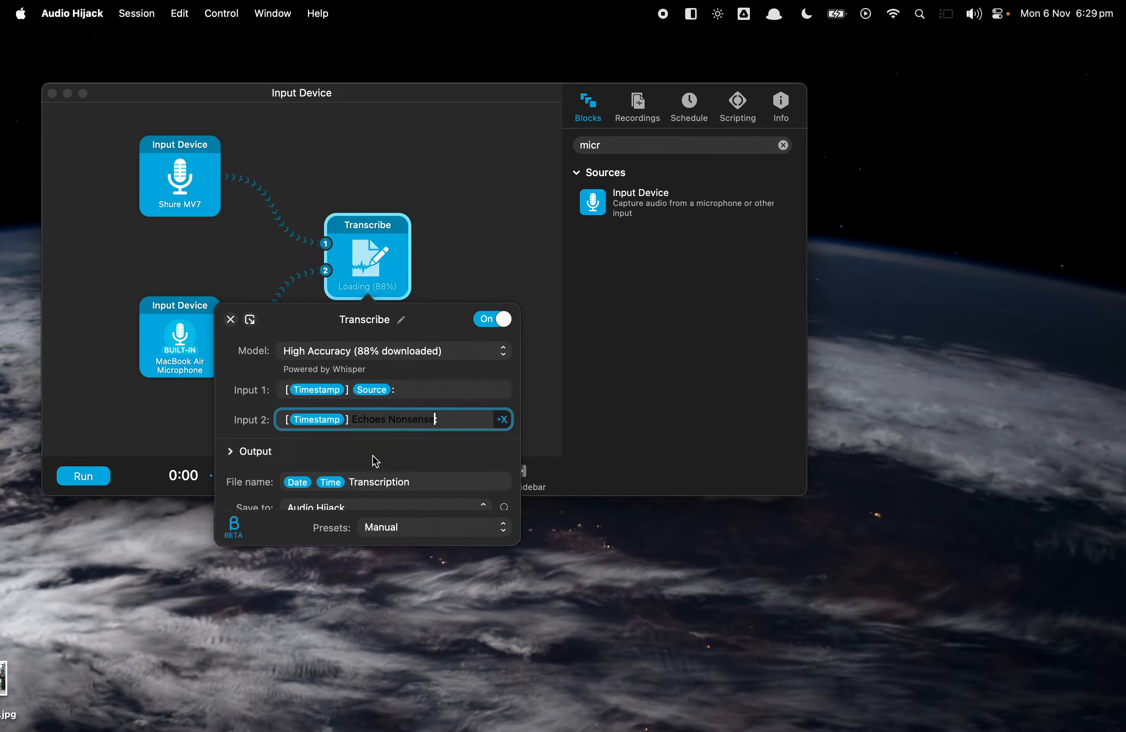
# Change the second input's label to Echoey Nonsense.
pyautogui.click(442, 390)
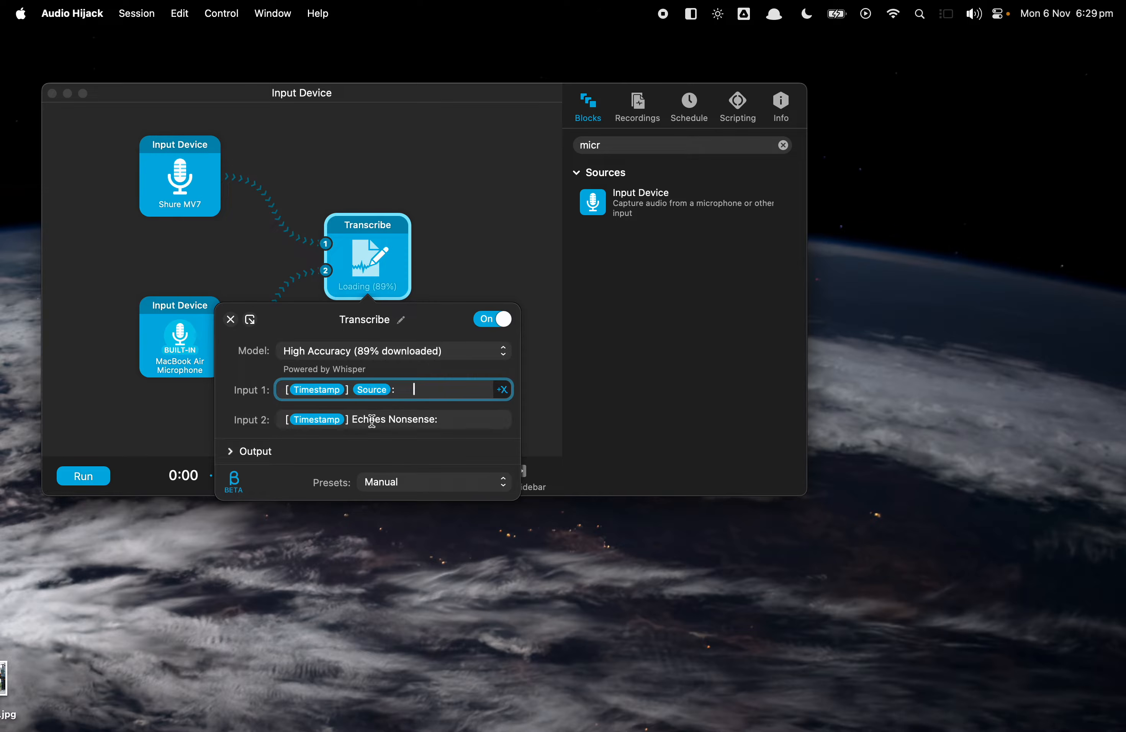
pyautogui.click(387, 419)
pyautogui.click(388, 419)
pyautogui.press('Delete')
pyautogui.write('y')
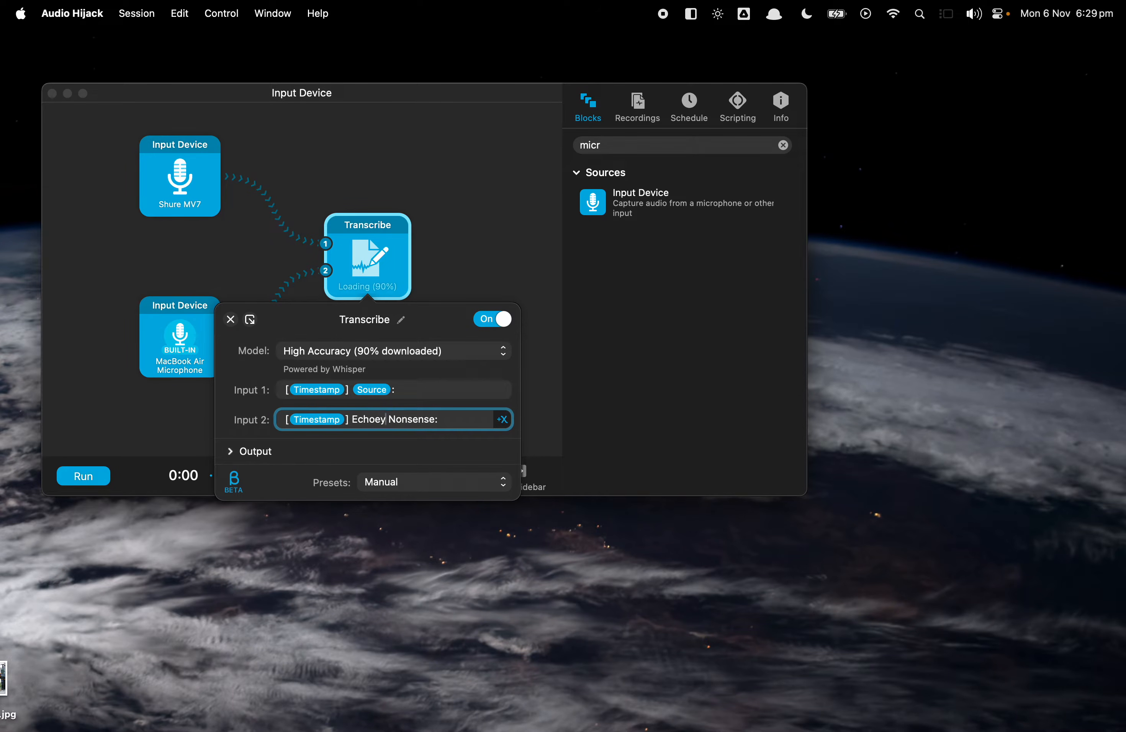
pyautogui.click(450, 389)
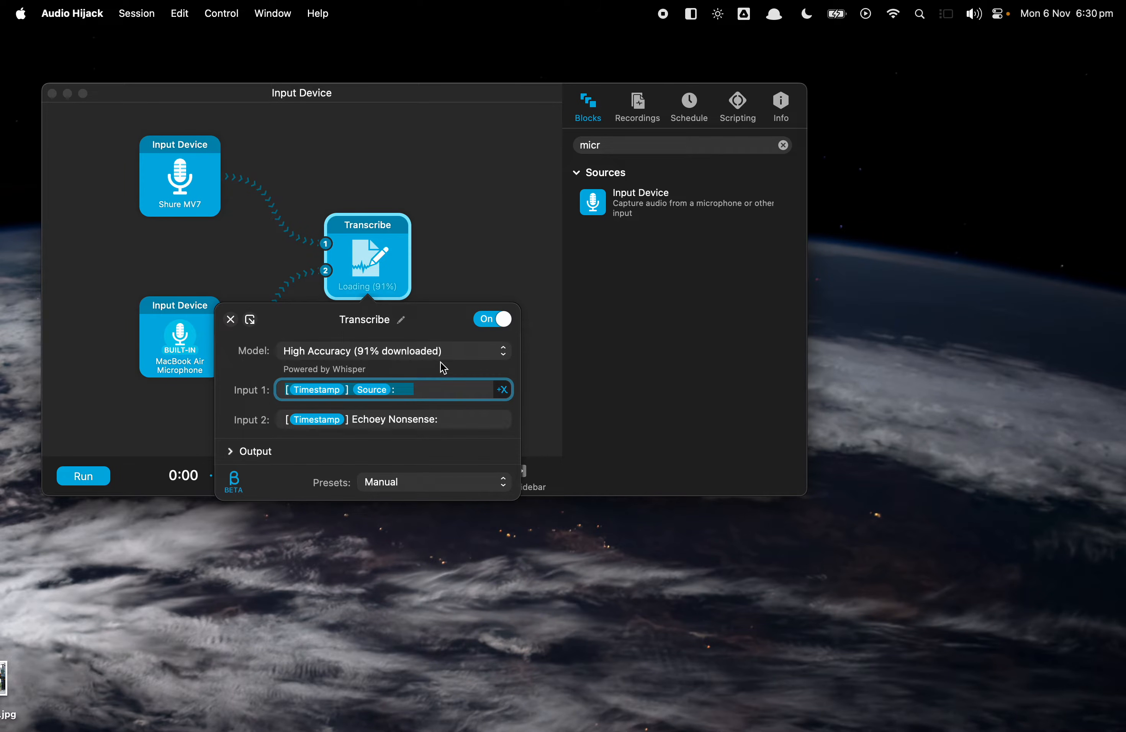
pyautogui.click(390, 452)
pyautogui.click(503, 420)
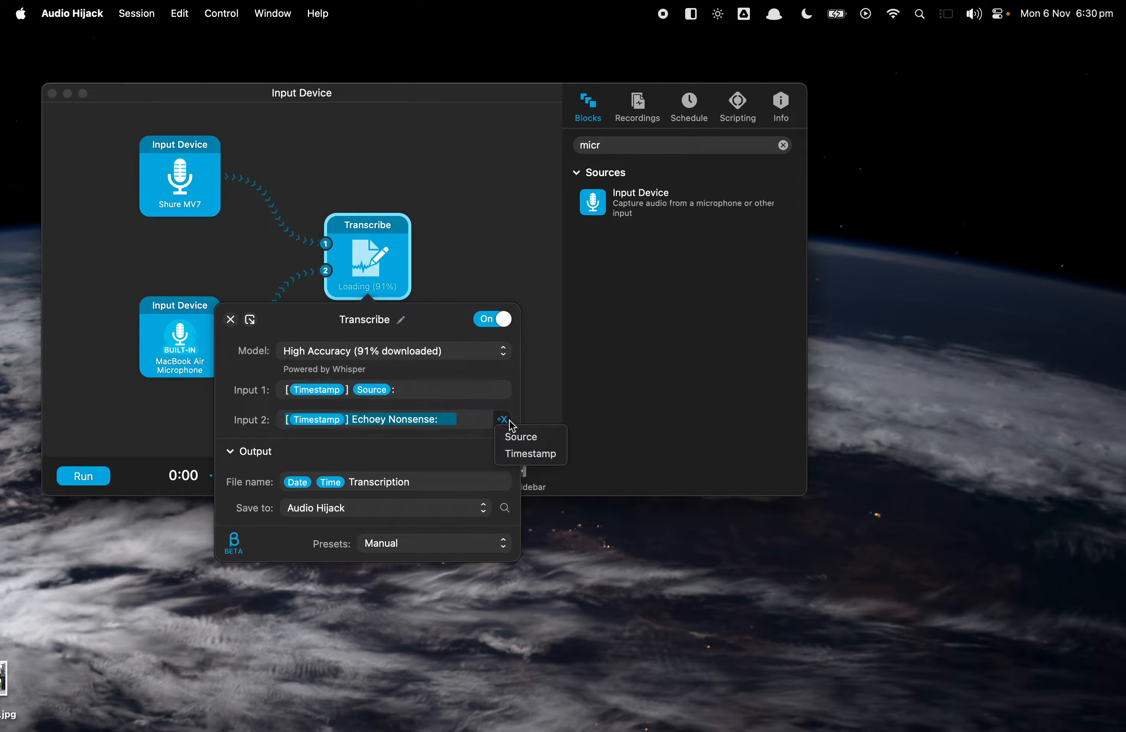
pyautogui.click(504, 420)
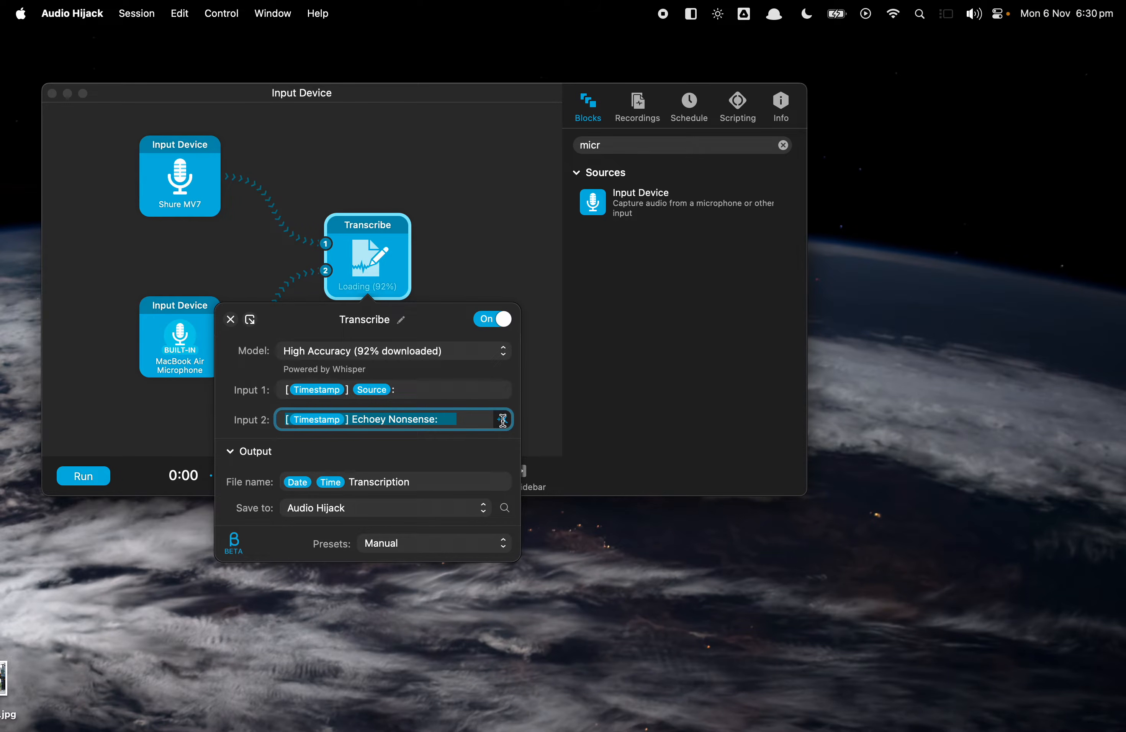
pyautogui.click(445, 451)
# Delete the MacBook Air Microphone input block.
pyautogui.click(181, 340)
pyautogui.rightClick(179, 328)
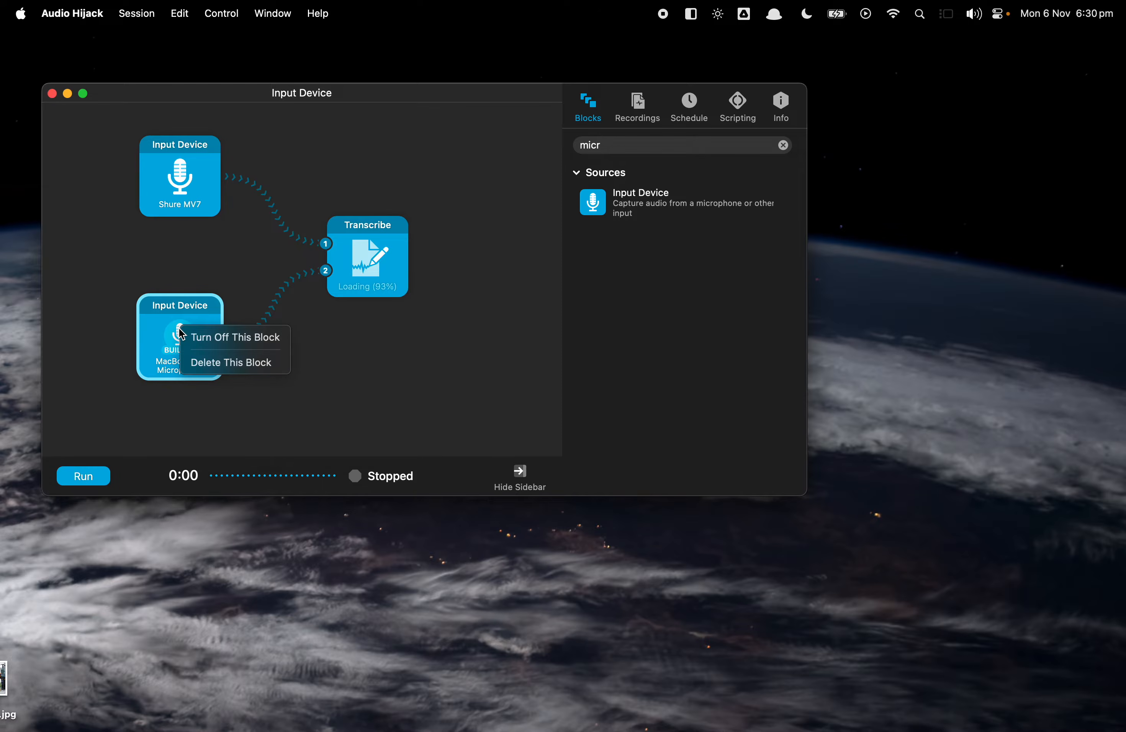
pyautogui.click(408, 352)
pyautogui.press('Delete')
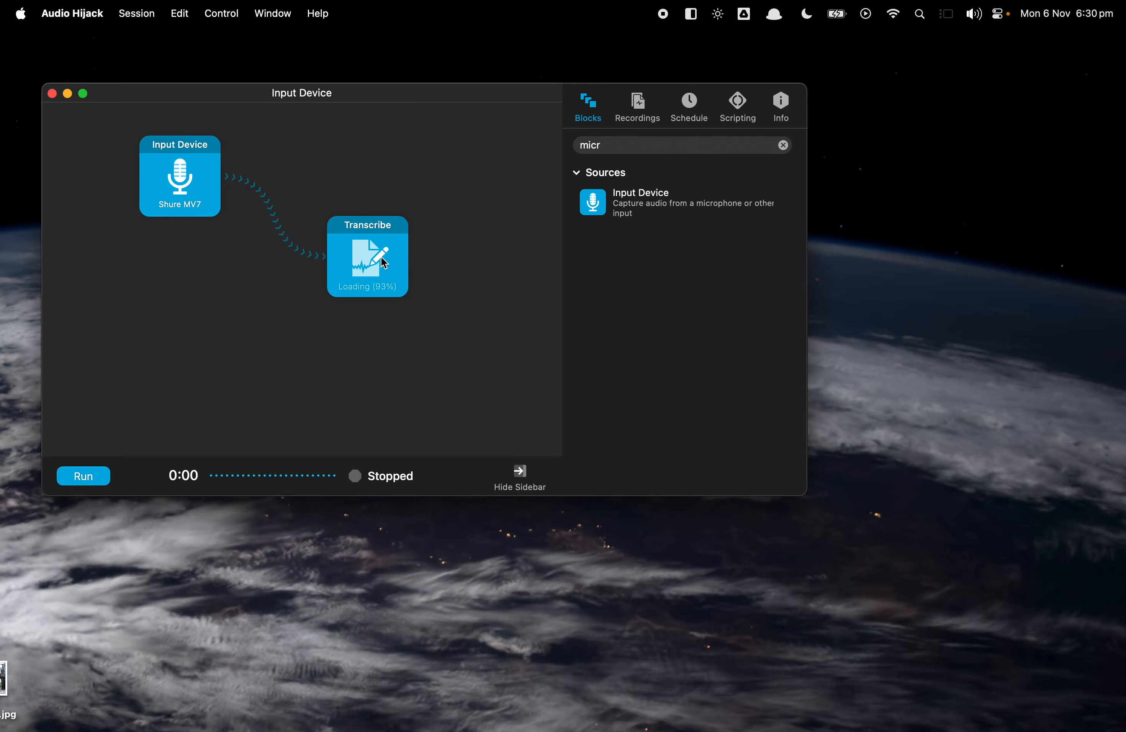
# Check the Transcribe block's settings, then run the session to transcribe the microphone and stop it.
pyautogui.click(370, 247)
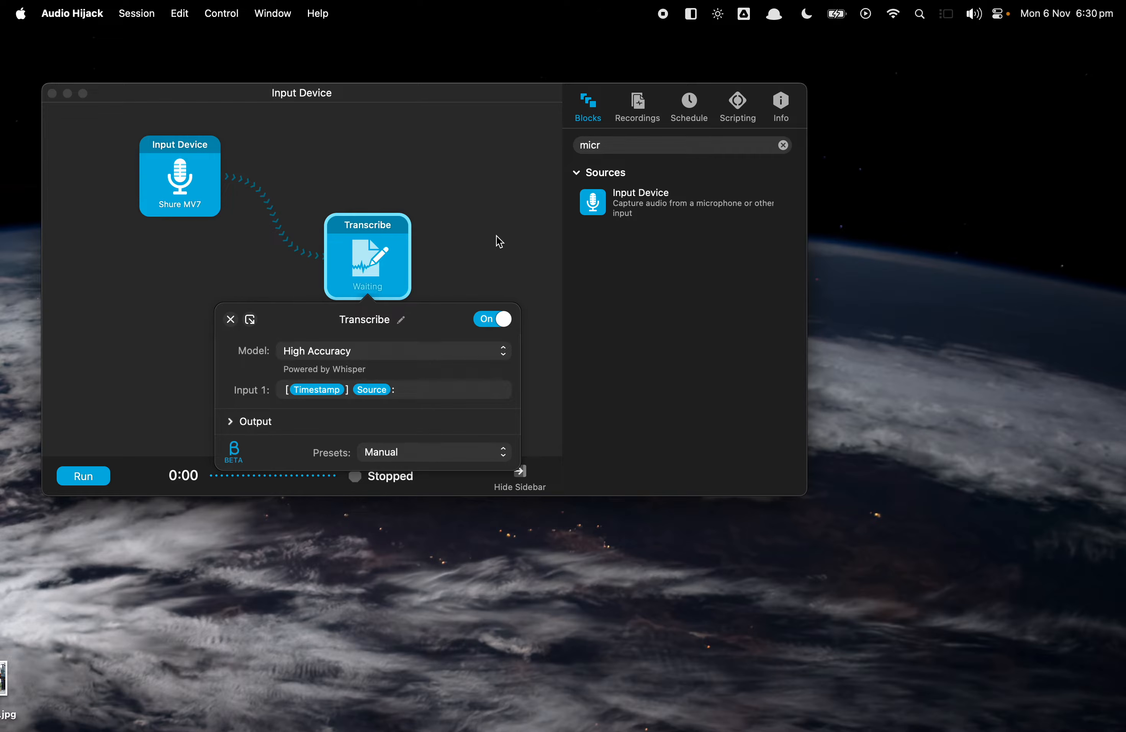
pyautogui.click(496, 250)
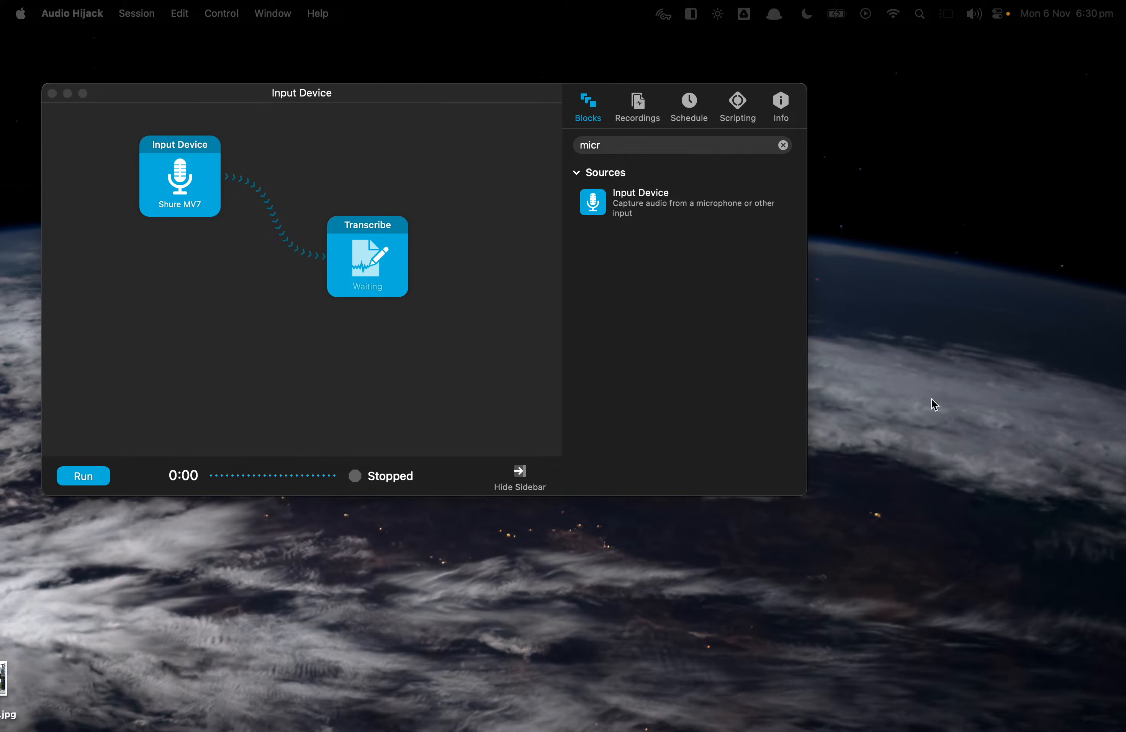
pyautogui.click(546, 322)
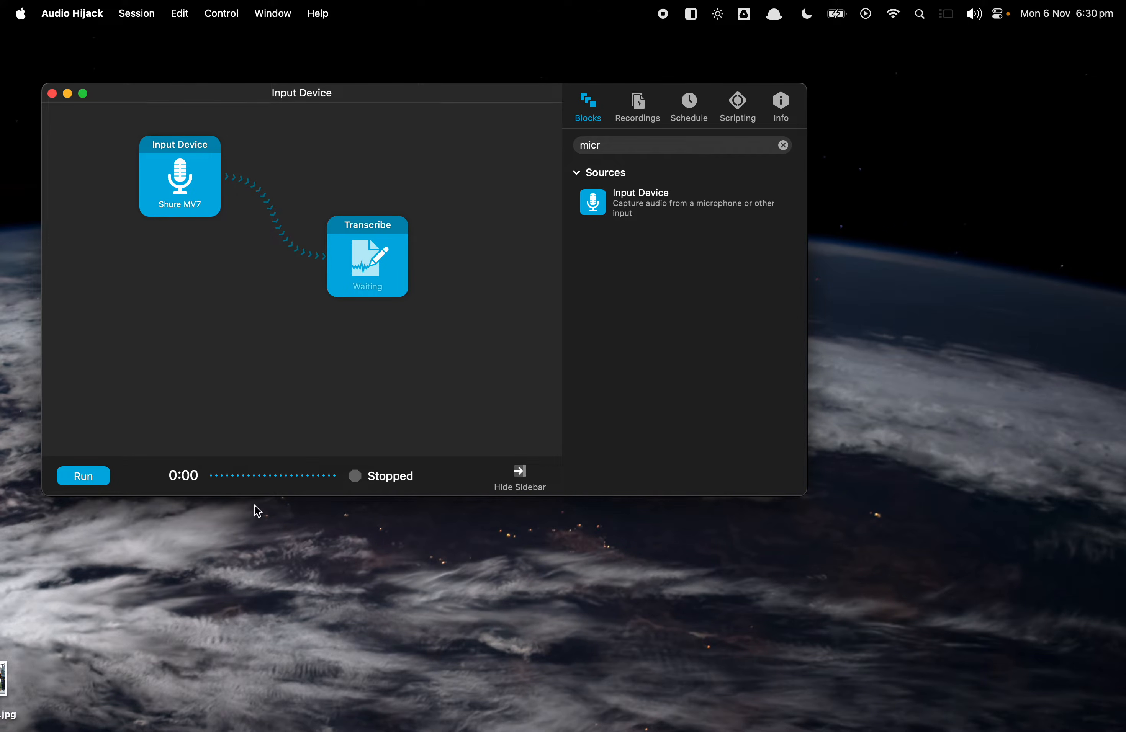
pyautogui.click(85, 478)
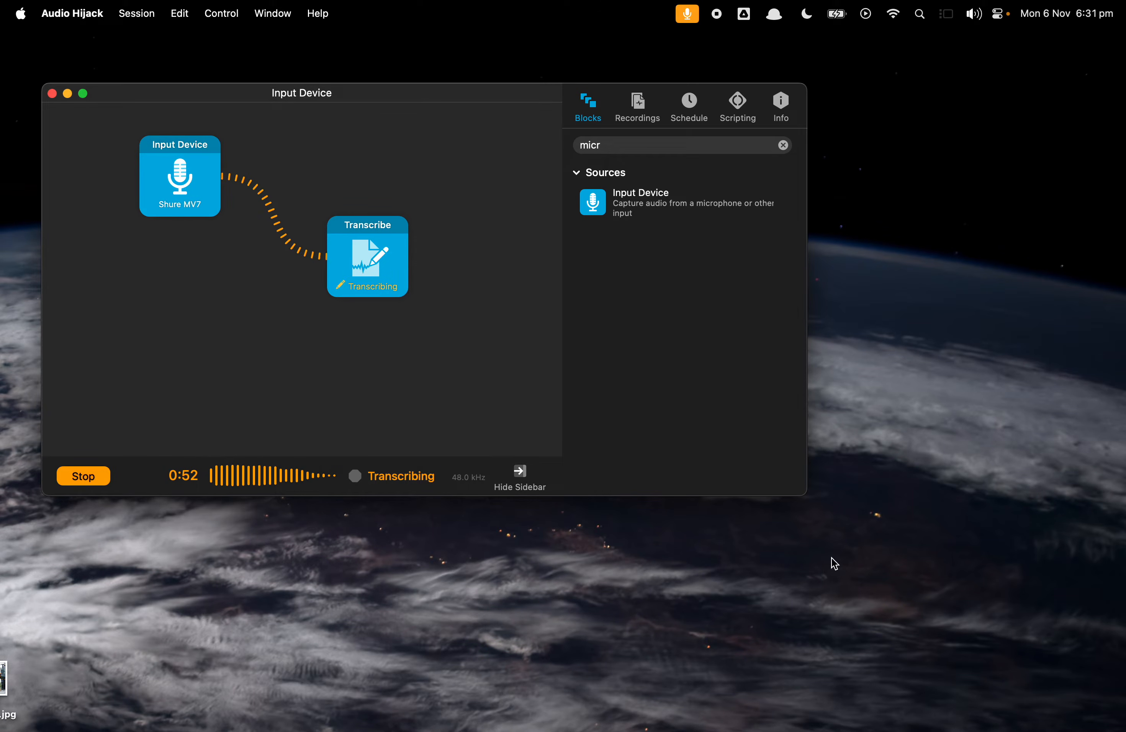
pyautogui.click(98, 477)
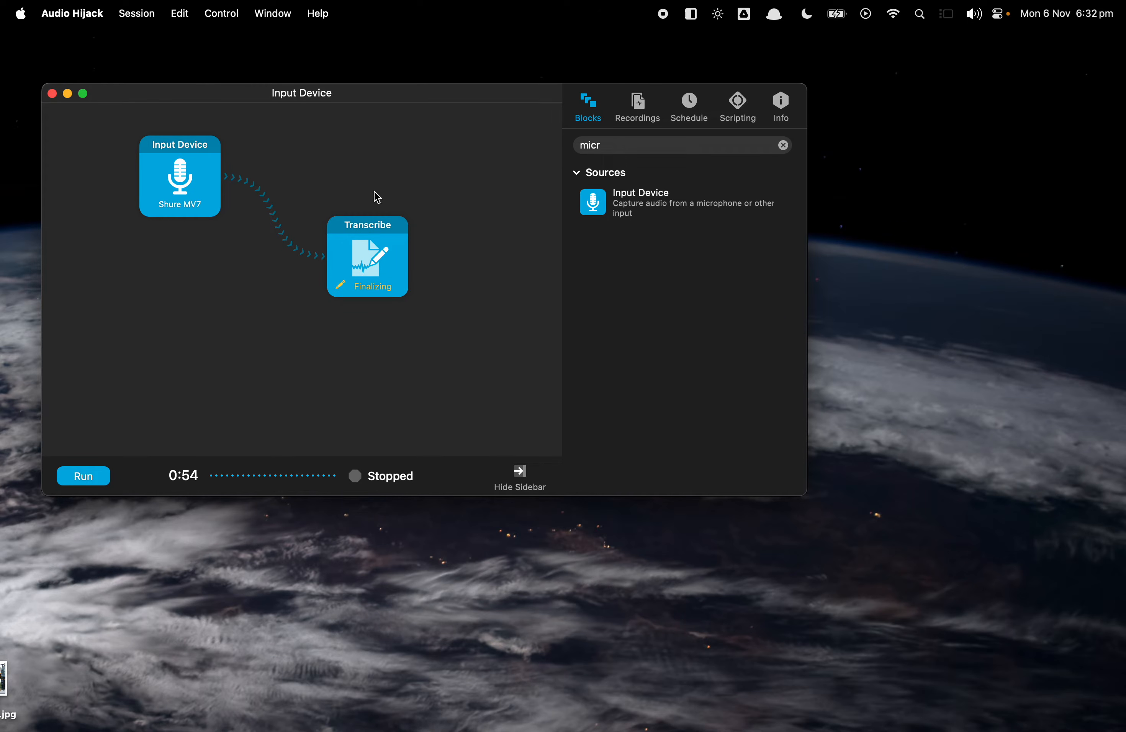
# Nudge the Transcribe block upward and clear the block library filter.
pyautogui.moveTo(368, 228); pyautogui.dragTo(384, 215)
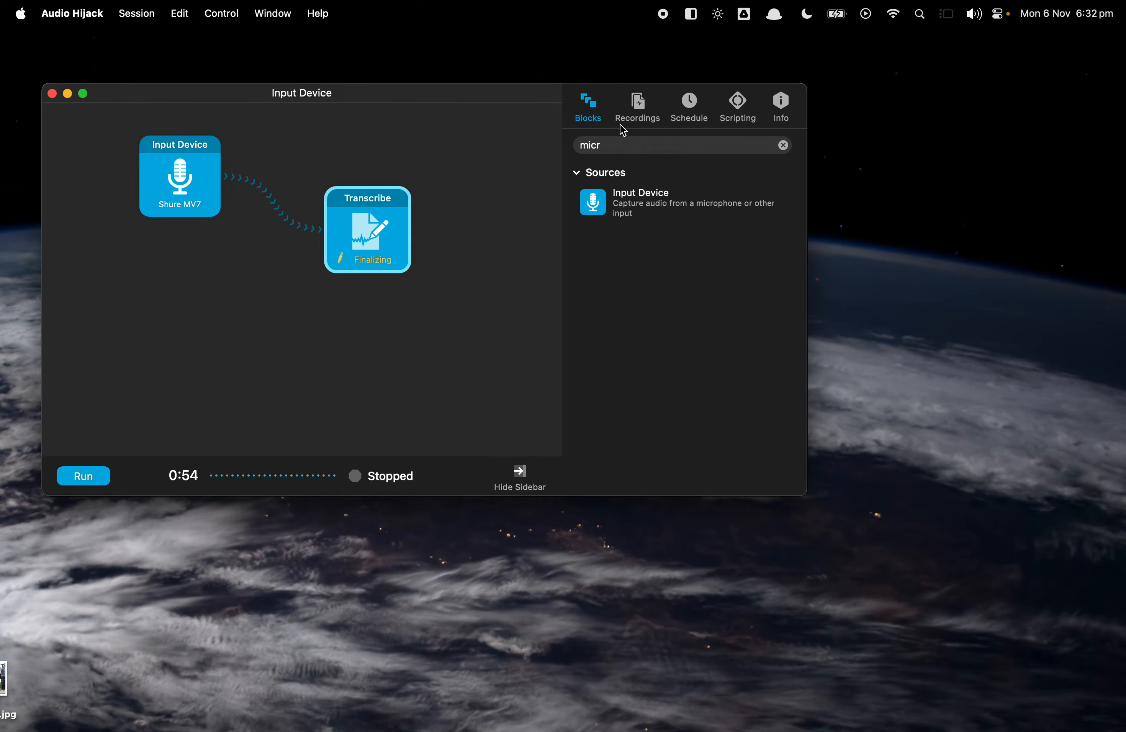
pyautogui.click(642, 106)
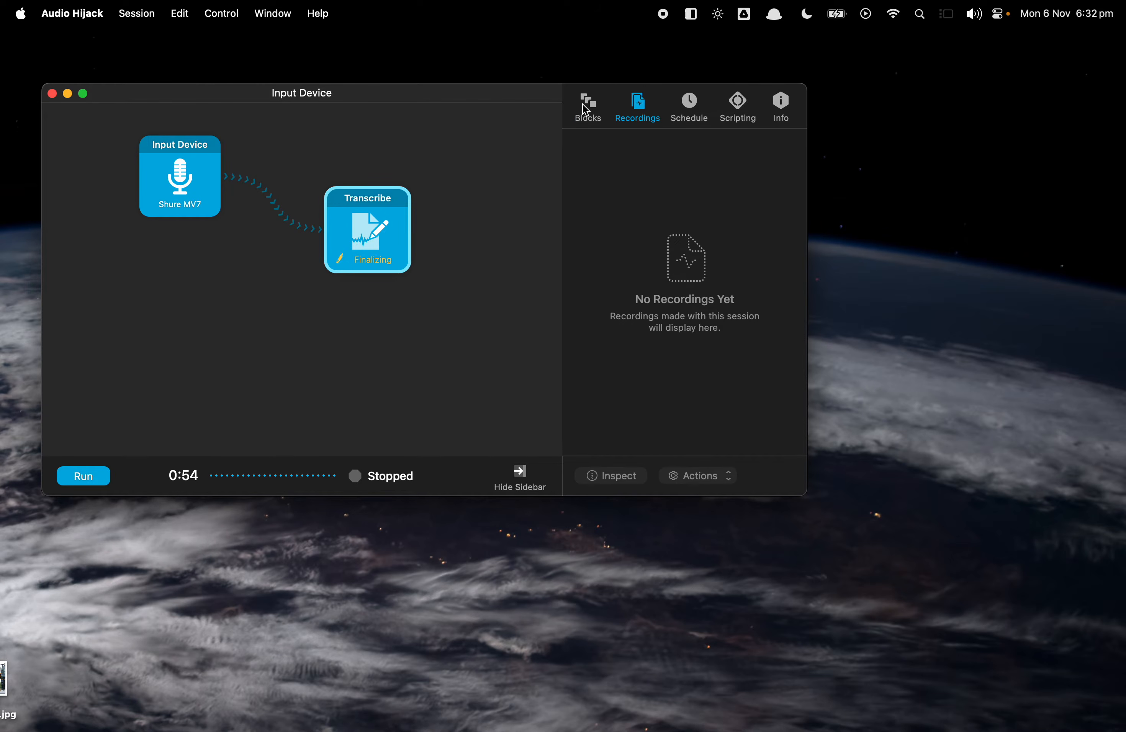
pyautogui.click(590, 116)
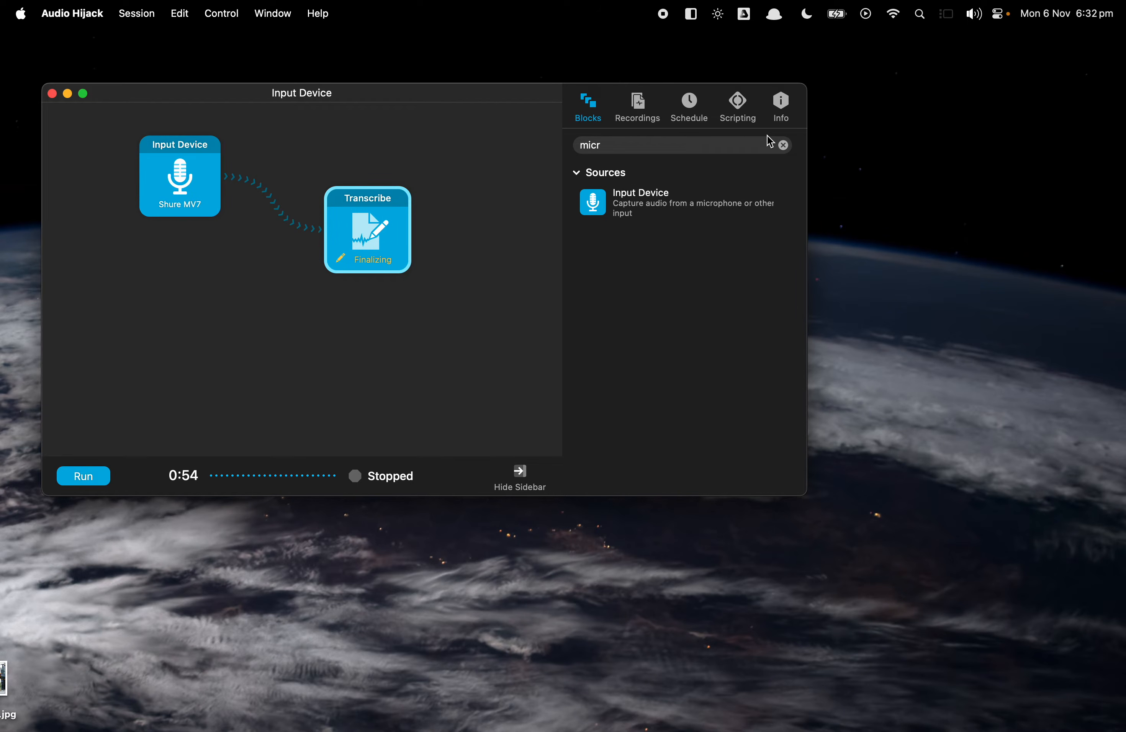
pyautogui.click(783, 145)
pyautogui.click(643, 106)
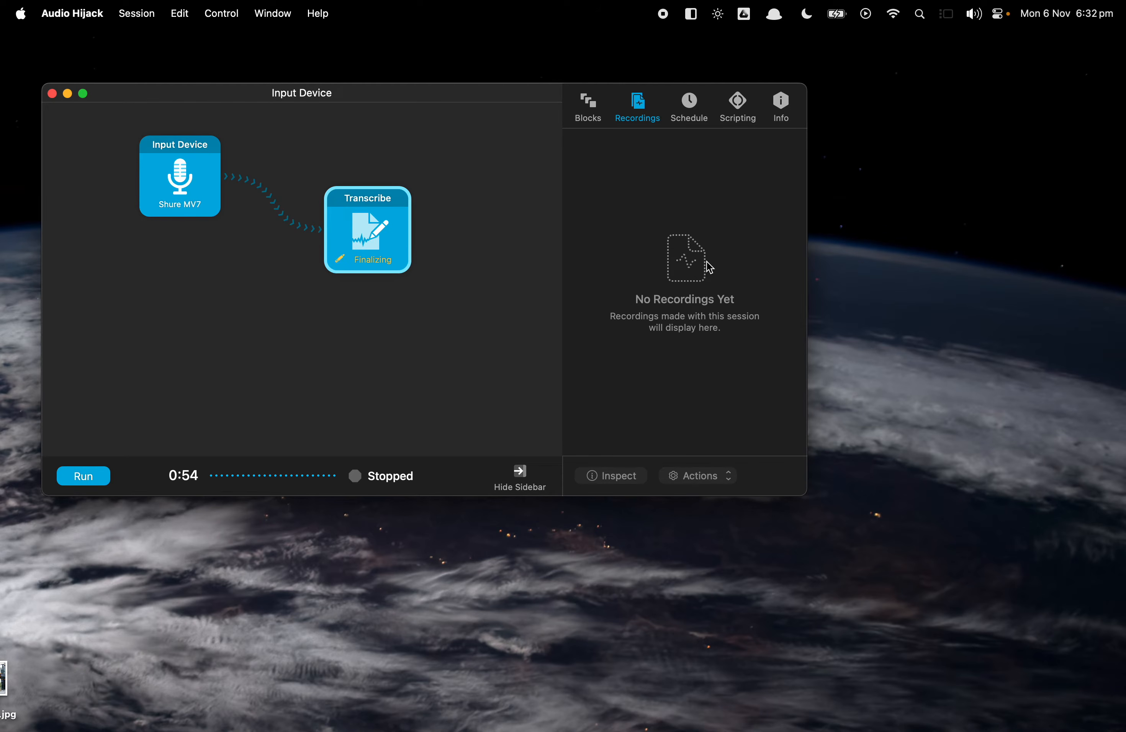
# Bring the Finder window showing the saved transcription text file in the Audio Hijack folder into view.
pyautogui.moveTo(512, 138); pyautogui.dragTo(575, 343)
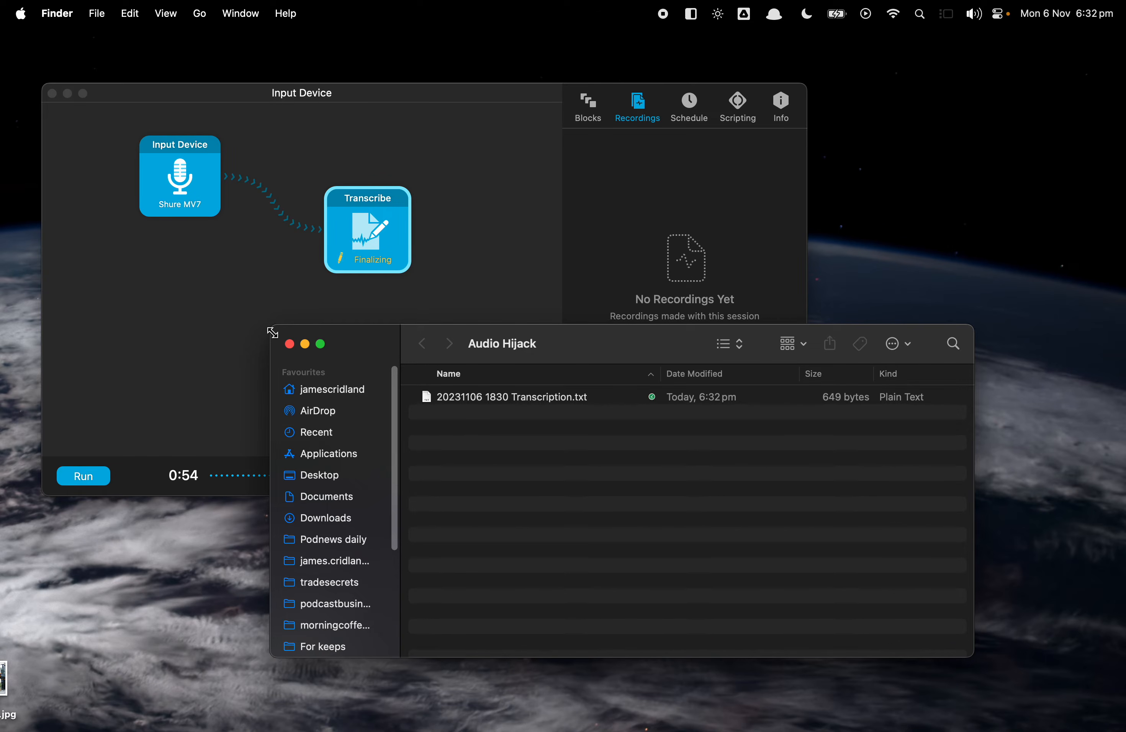
pyautogui.moveTo(579, 353); pyautogui.dragTo(609, 384)
pyautogui.click(442, 300)
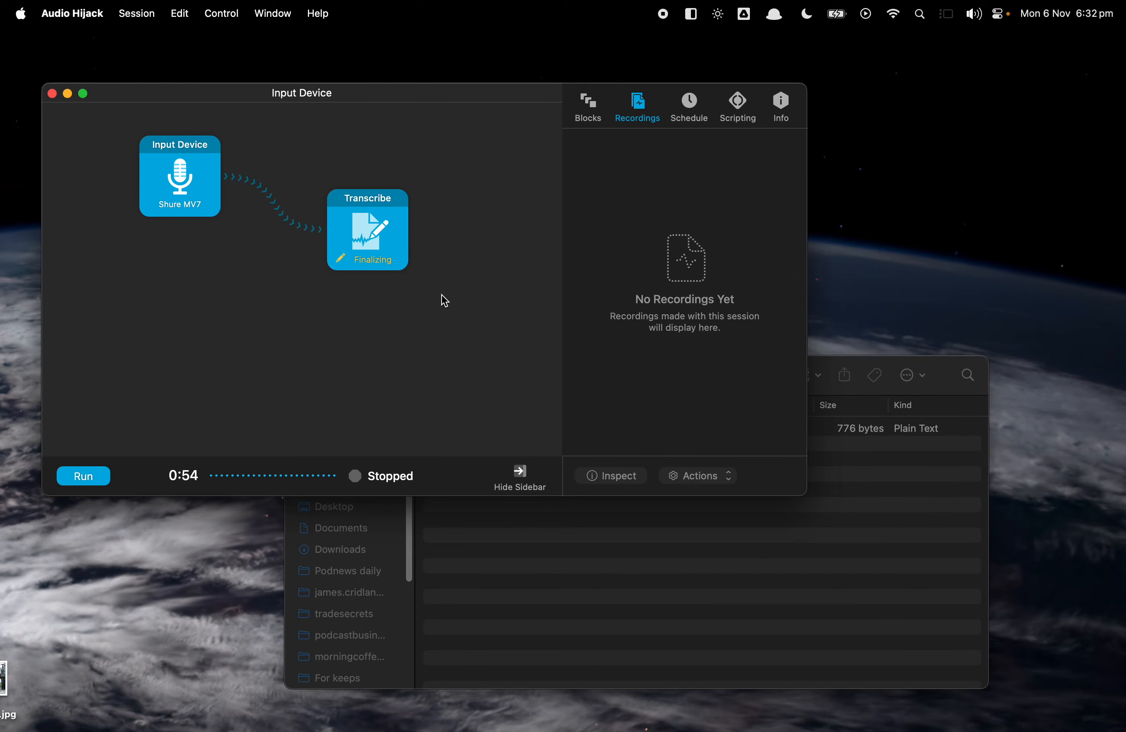
# Open the Transcribe block's settings and expand its Output section to review the file name and save location.
pyautogui.click(360, 269)
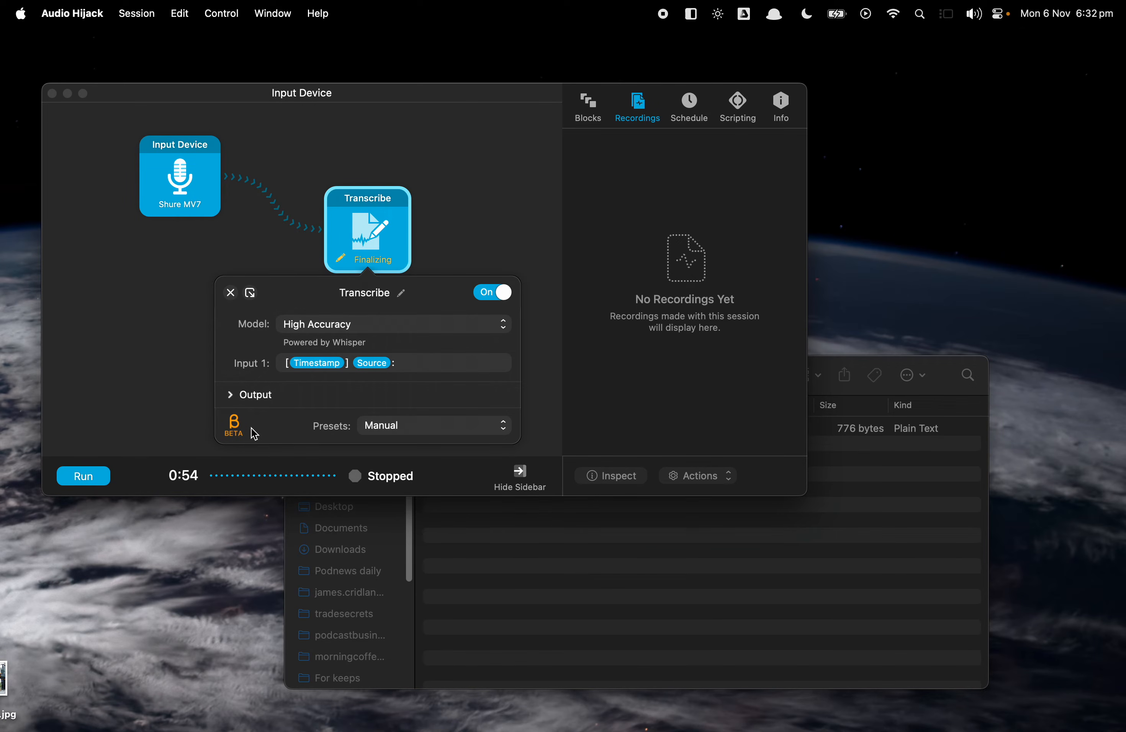
pyautogui.click(230, 395)
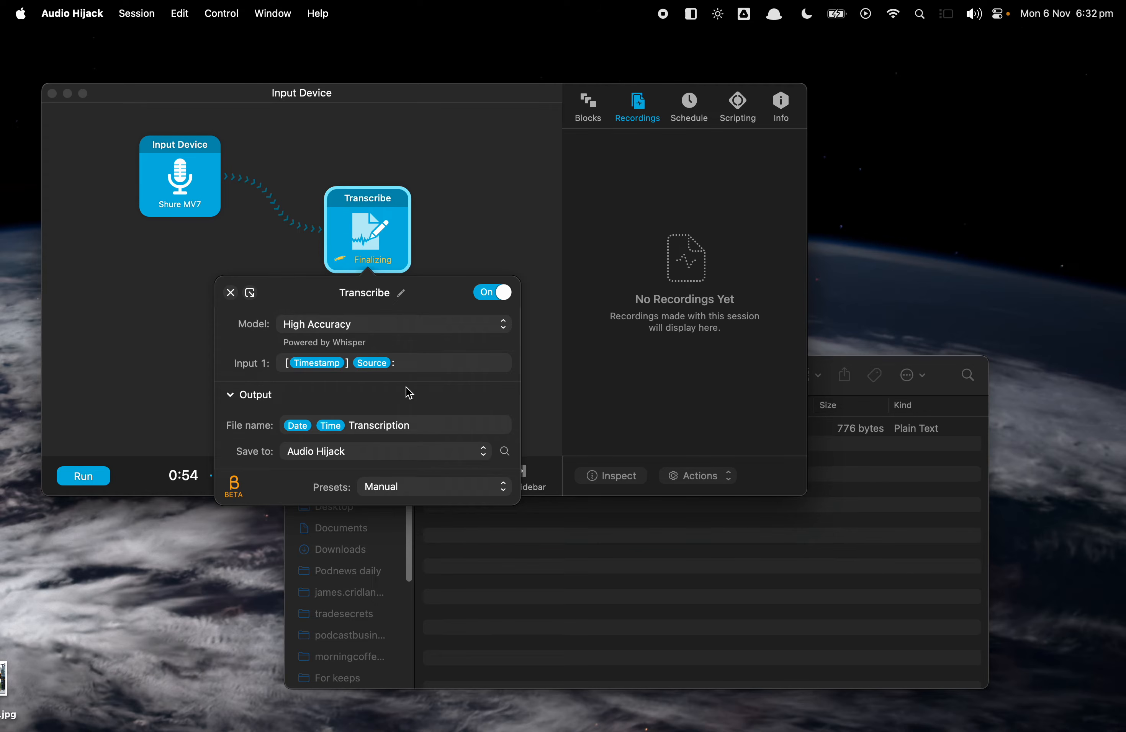
pyautogui.click(165, 380)
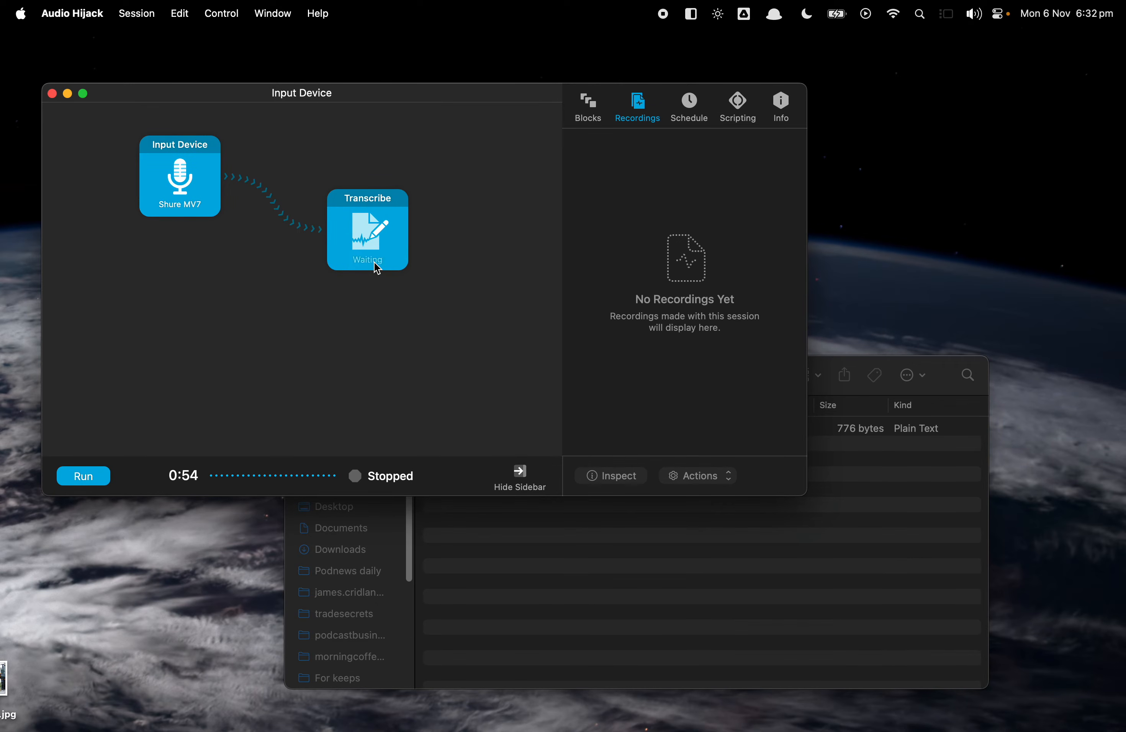
# Open the saved transcription text file from the Audio Hijack folder.
pyautogui.click(545, 556)
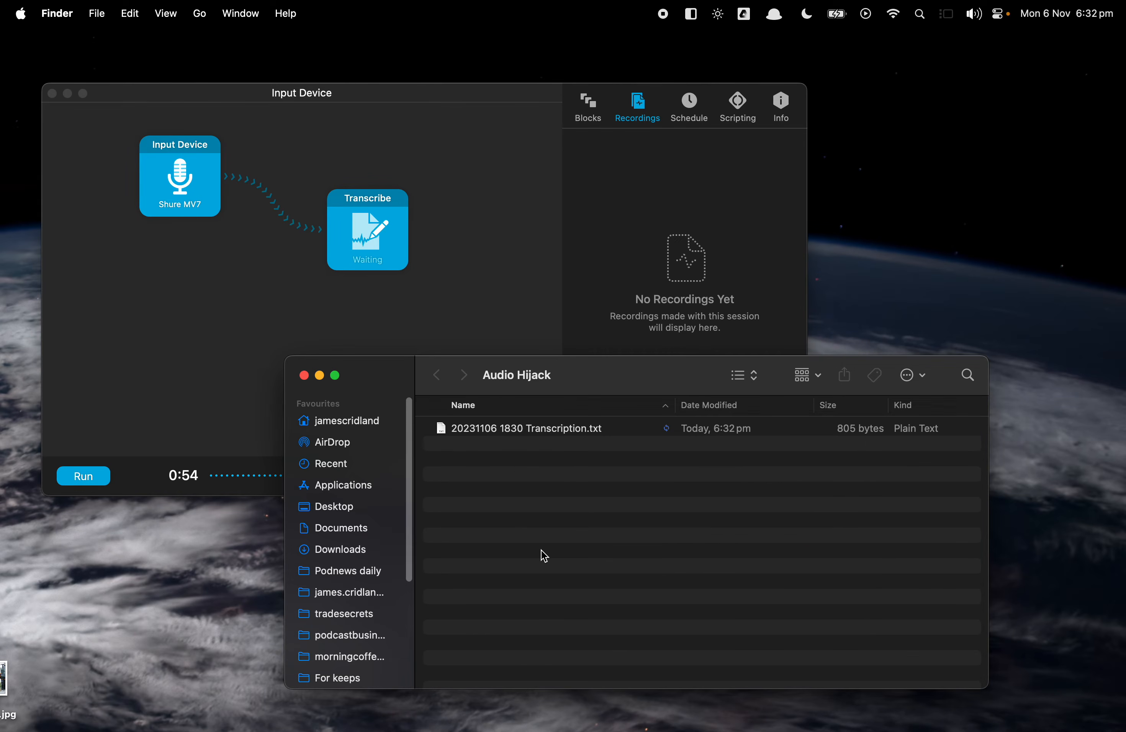
pyautogui.click(500, 433)
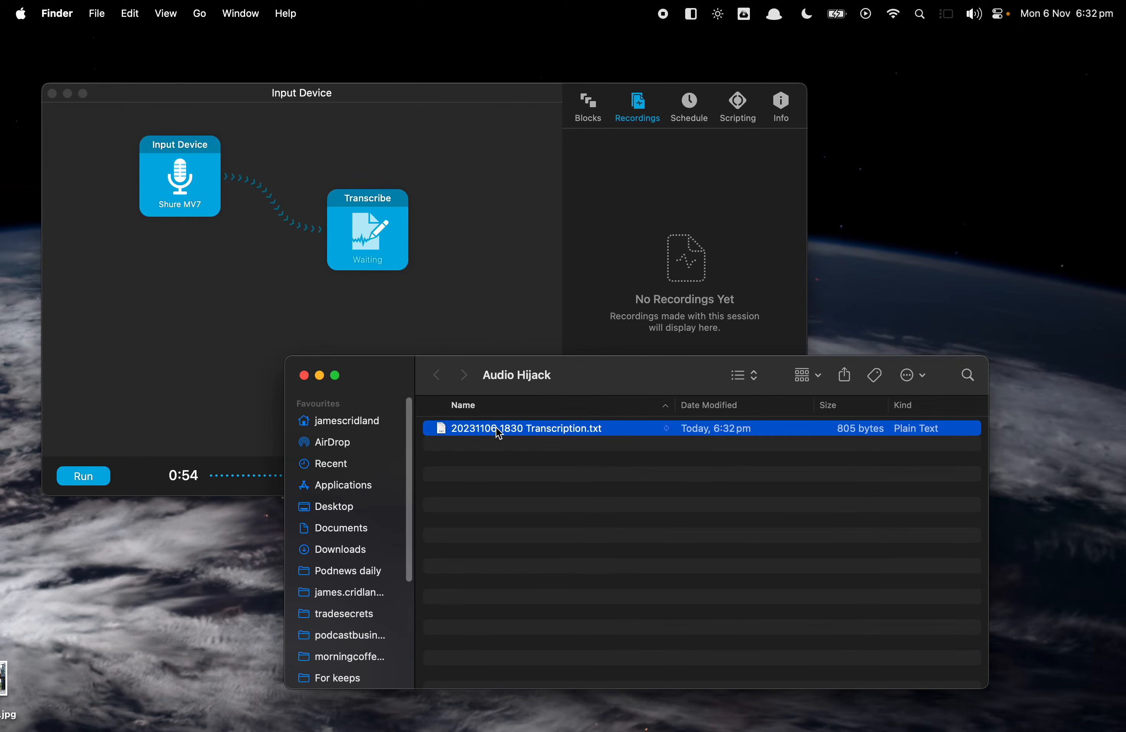
pyautogui.doubleClick(500, 433)
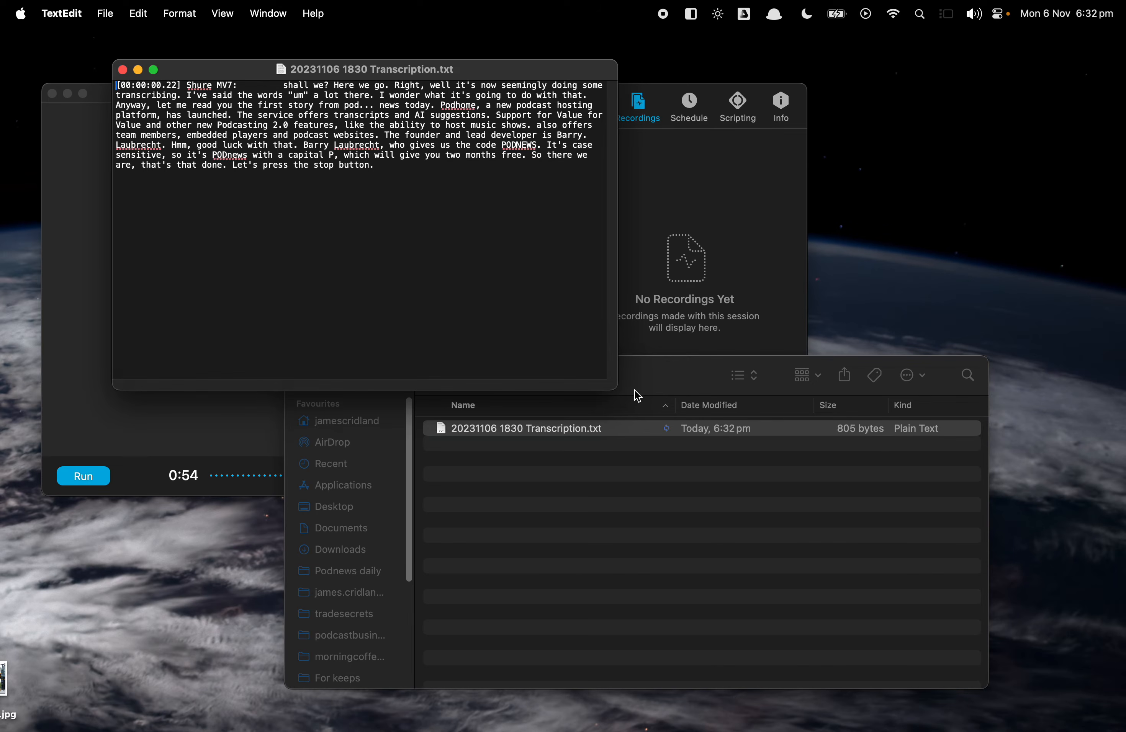
# Enlarge the document window and increase the text size of the transcription six steps.
pyautogui.moveTo(608, 388); pyautogui.dragTo(734, 541)
pyautogui.press('super+plus')
pyautogui.press('super+plus')
pyautogui.press('super+plus')
pyautogui.press('super+plus')
pyautogui.press('super+plus')
pyautogui.press('super+plus')
pyautogui.press('super+plus')
pyautogui.press('super+plus')
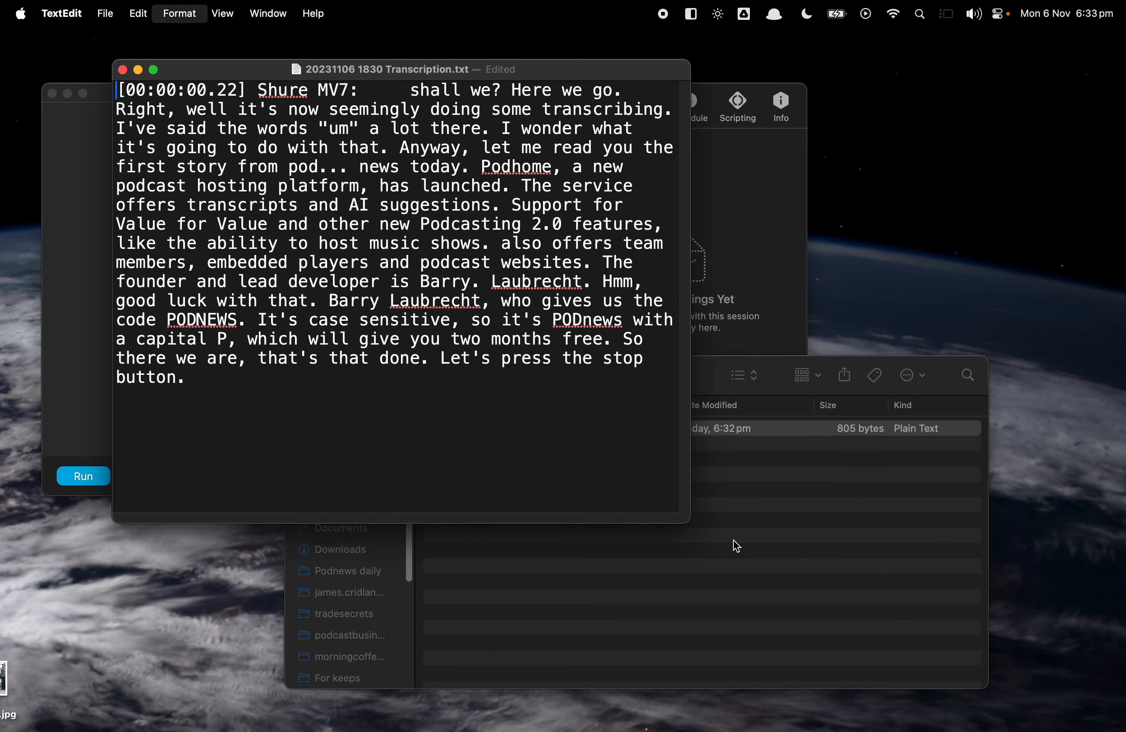
pyautogui.press('super+plus')
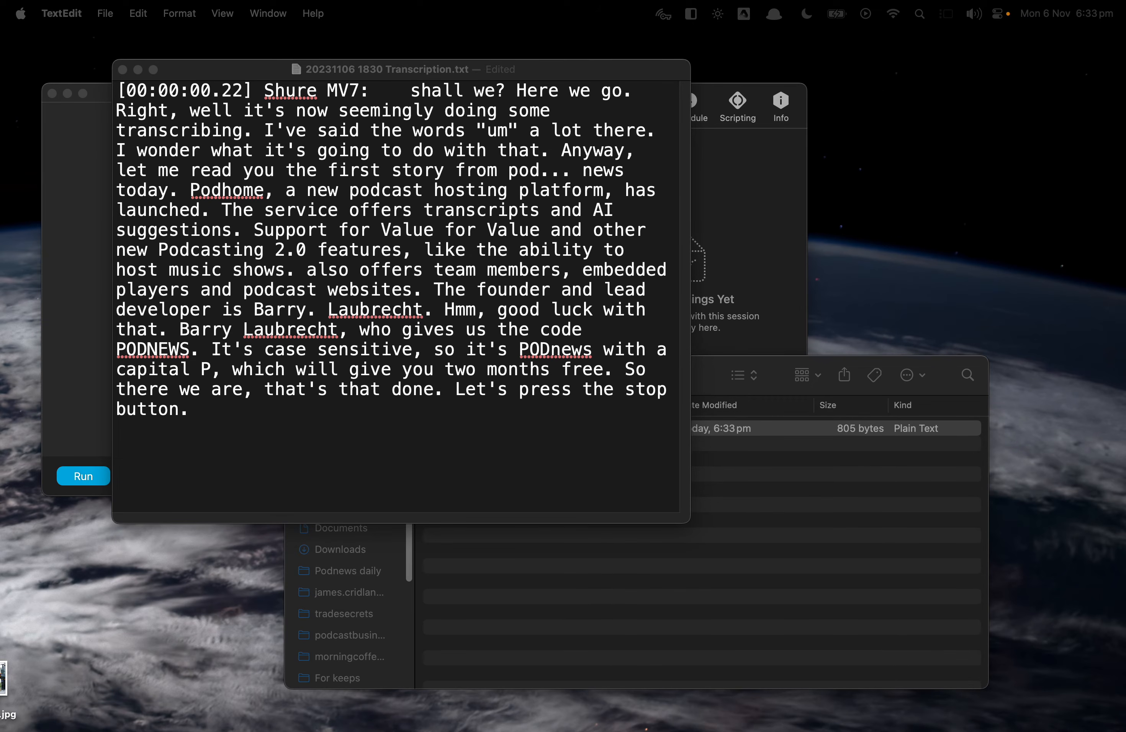
# Paste the original news script below the transcription for comparison.
pyautogui.click(559, 449)
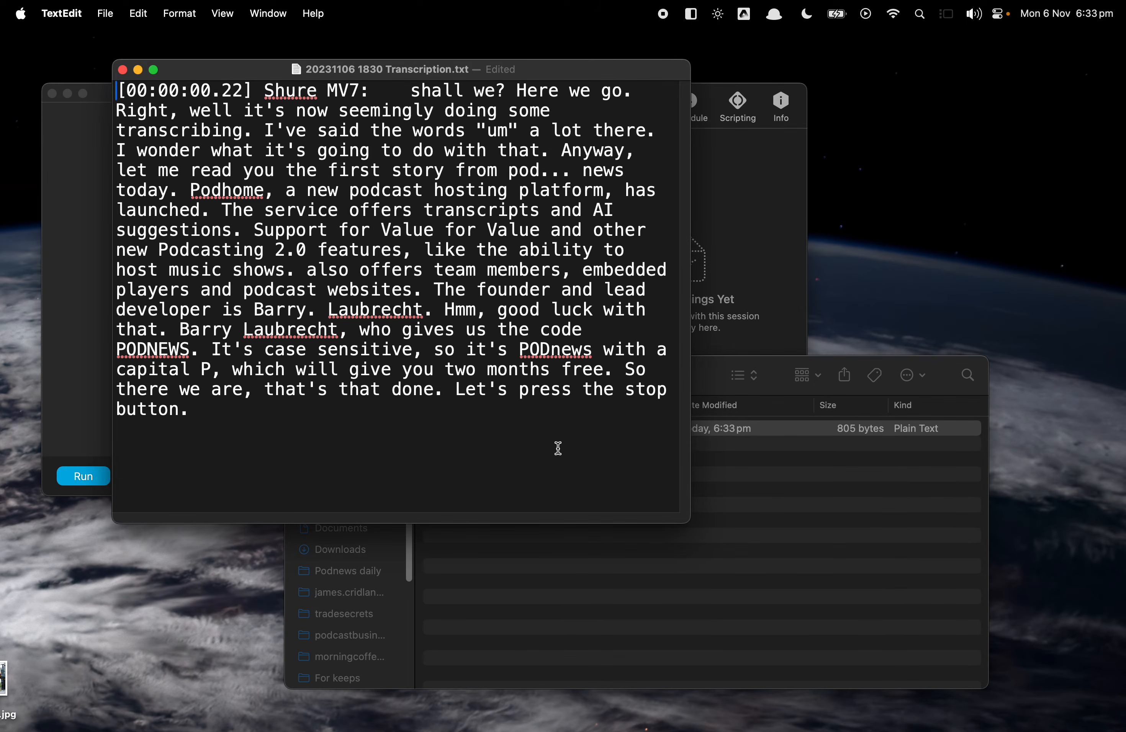
pyautogui.write('Podhome, a new podcast hosting platform, has launched. The service offers transcripts and AI suggestions; support for Value4Value and other new "Podcasting 2.0" features like the ability to host music shows; and also offers team members, embedded players and podcast websites. The founder and lead developer is Barry Luijbregts, who gives us the code Podnews (it’s case sensitive) for two months free.')
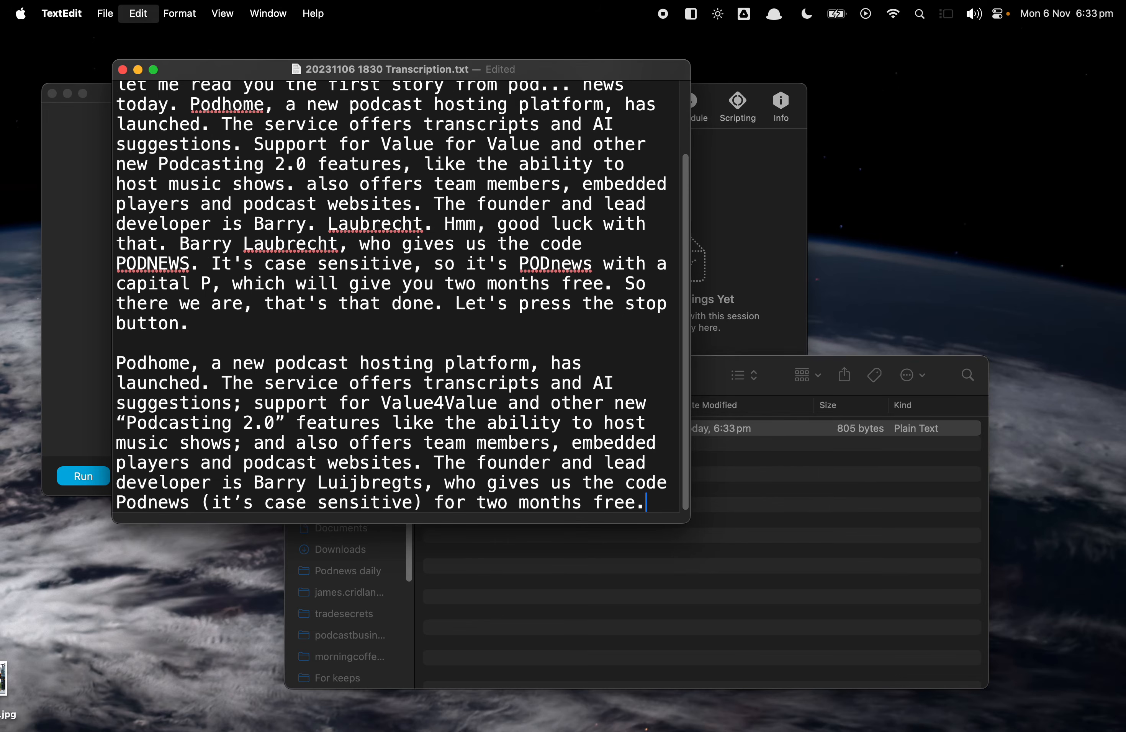
pyautogui.moveTo(679, 525); pyautogui.dragTo(665, 666)
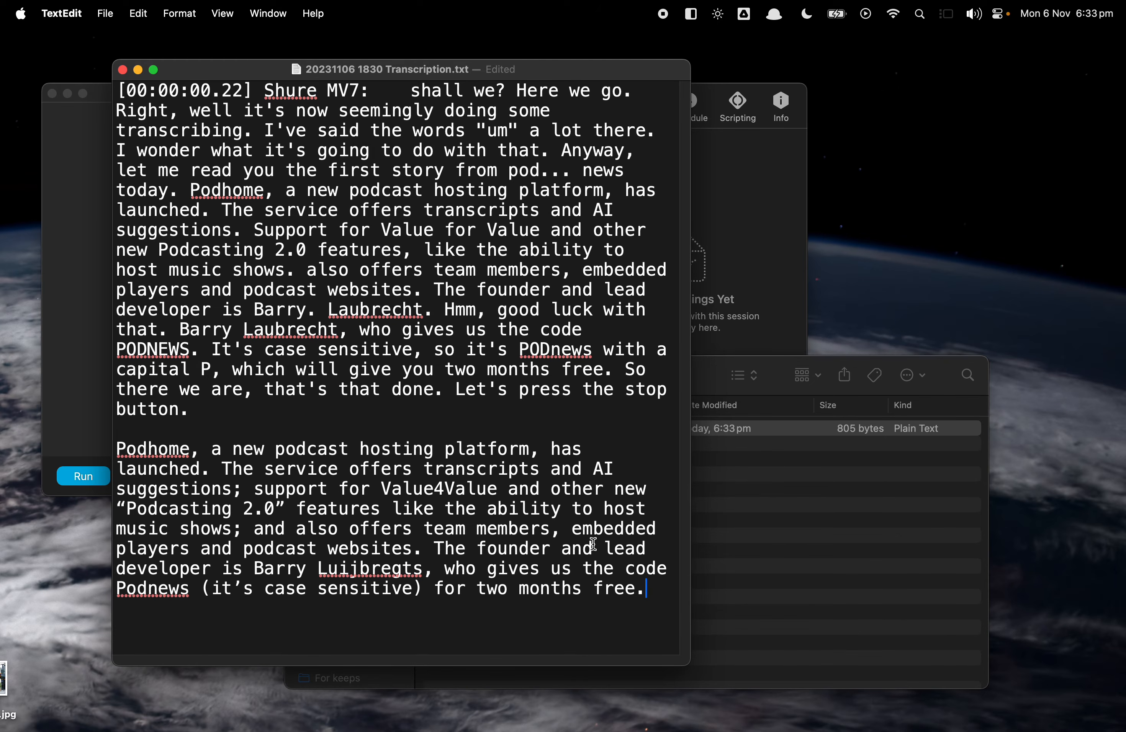
# Highlight the opening lines, timestamp and full transcribed passage to examine them.
pyautogui.moveTo(201, 111); pyautogui.dragTo(553, 113)
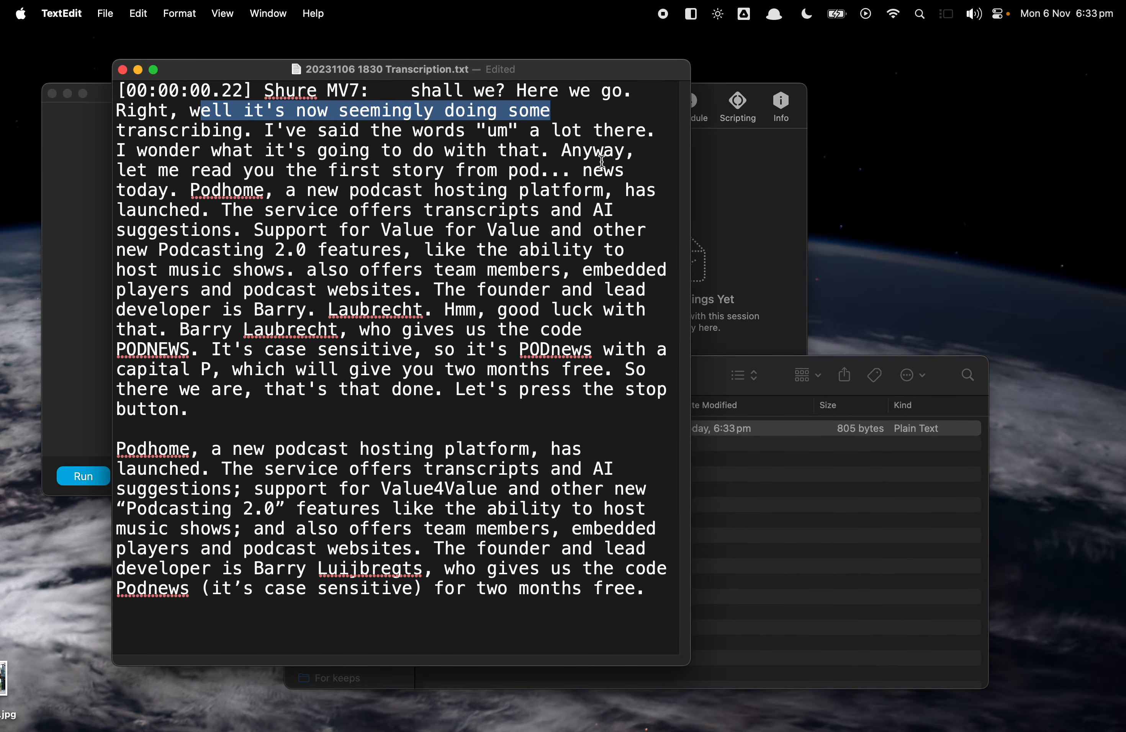
pyautogui.click(265, 131)
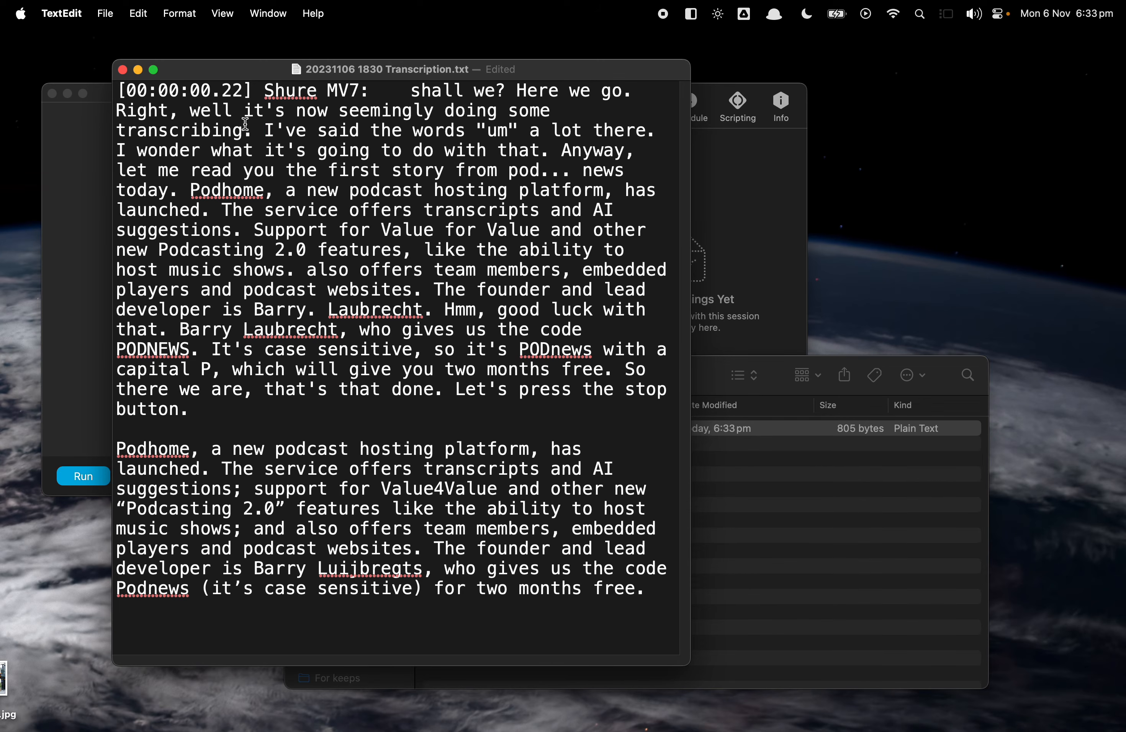
pyautogui.moveTo(117, 90); pyautogui.dragTo(252, 89)
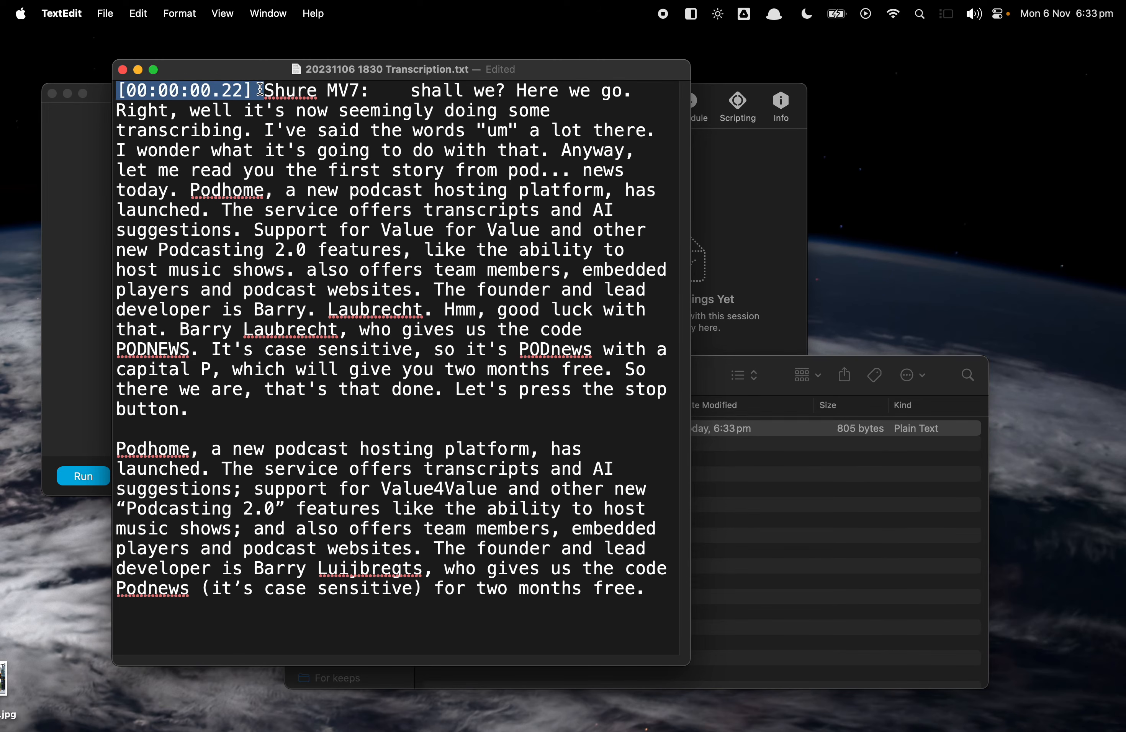
pyautogui.click(282, 209)
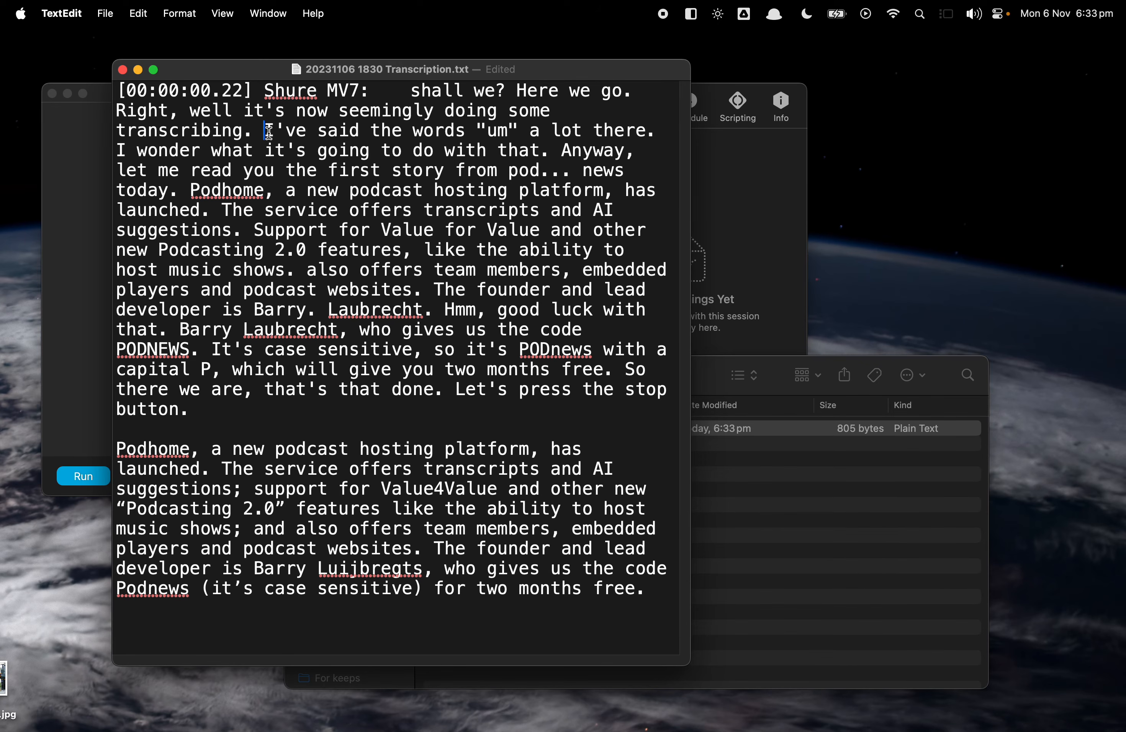
pyautogui.moveTo(117, 90); pyautogui.dragTo(309, 417)
pyautogui.click(312, 413)
# Highlight the Podhome paragraph and the founder's surname to compare the transcription with the pasted script.
pyautogui.moveTo(189, 191); pyautogui.dragTo(208, 292)
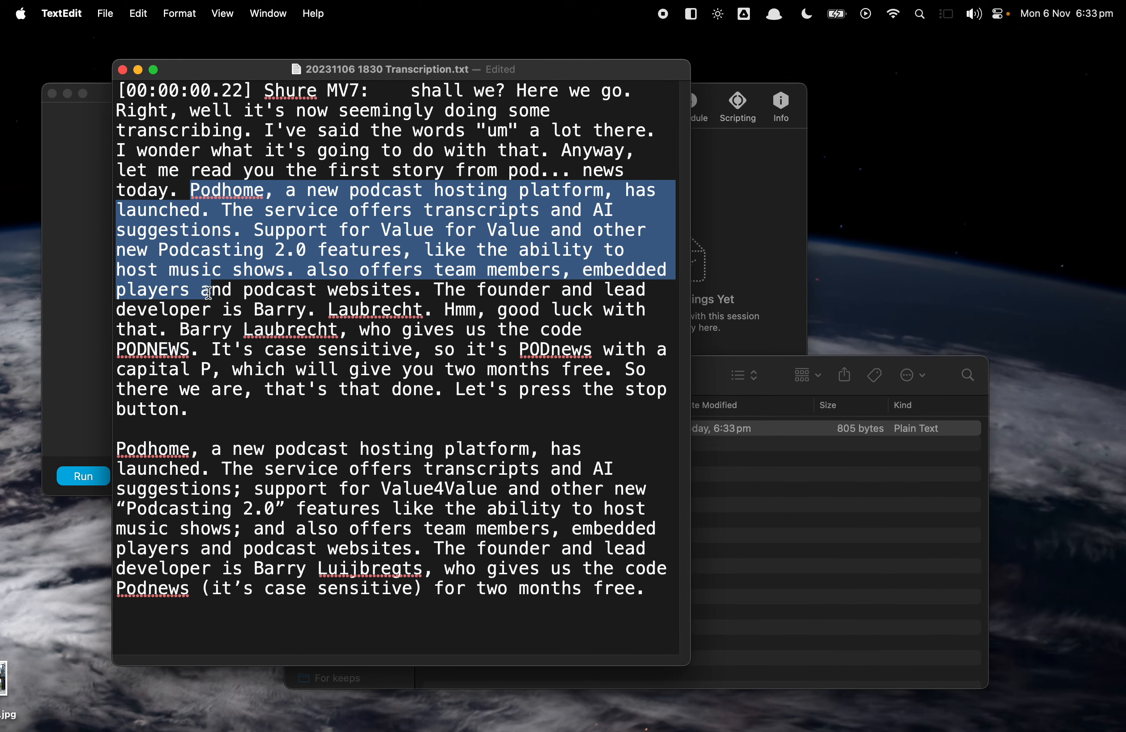
pyautogui.click(198, 191)
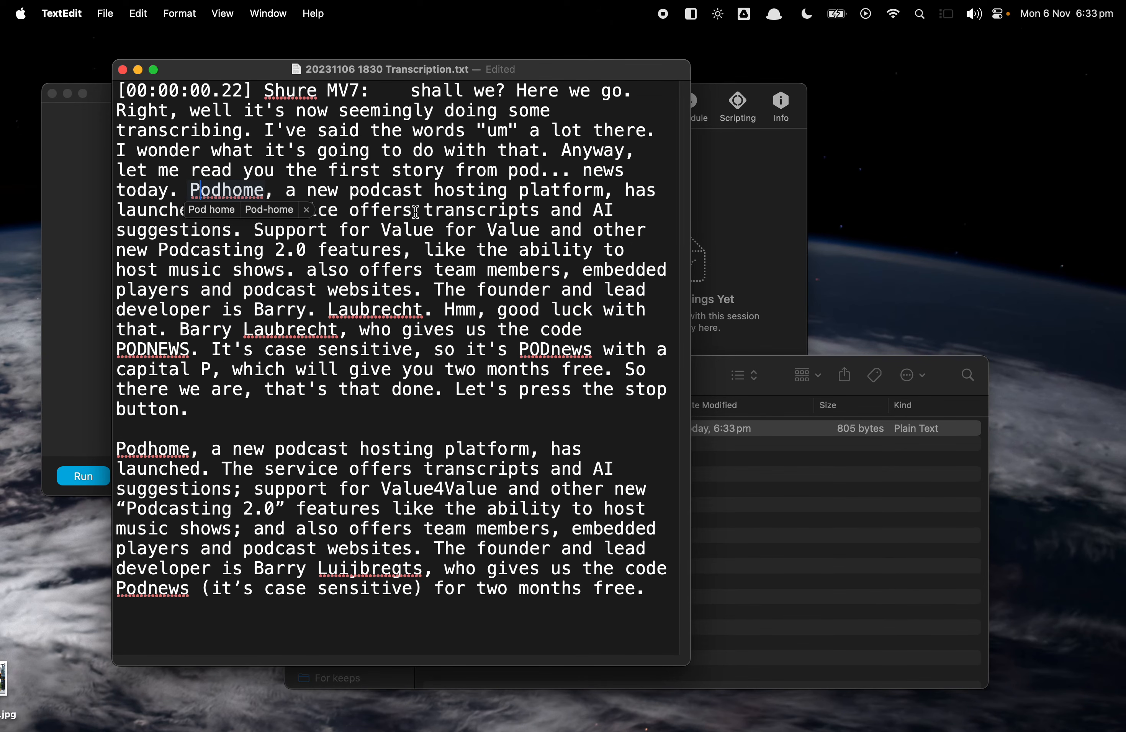
pyautogui.click(598, 448)
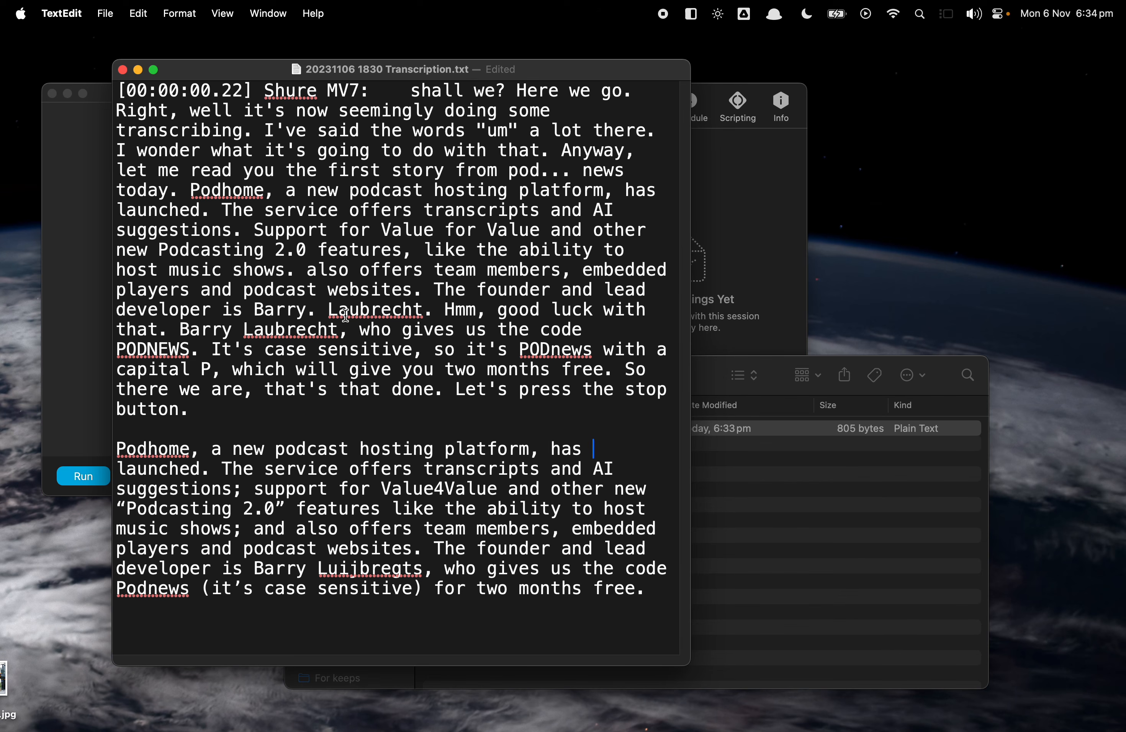
pyautogui.click(360, 571)
pyautogui.doubleClick(361, 571)
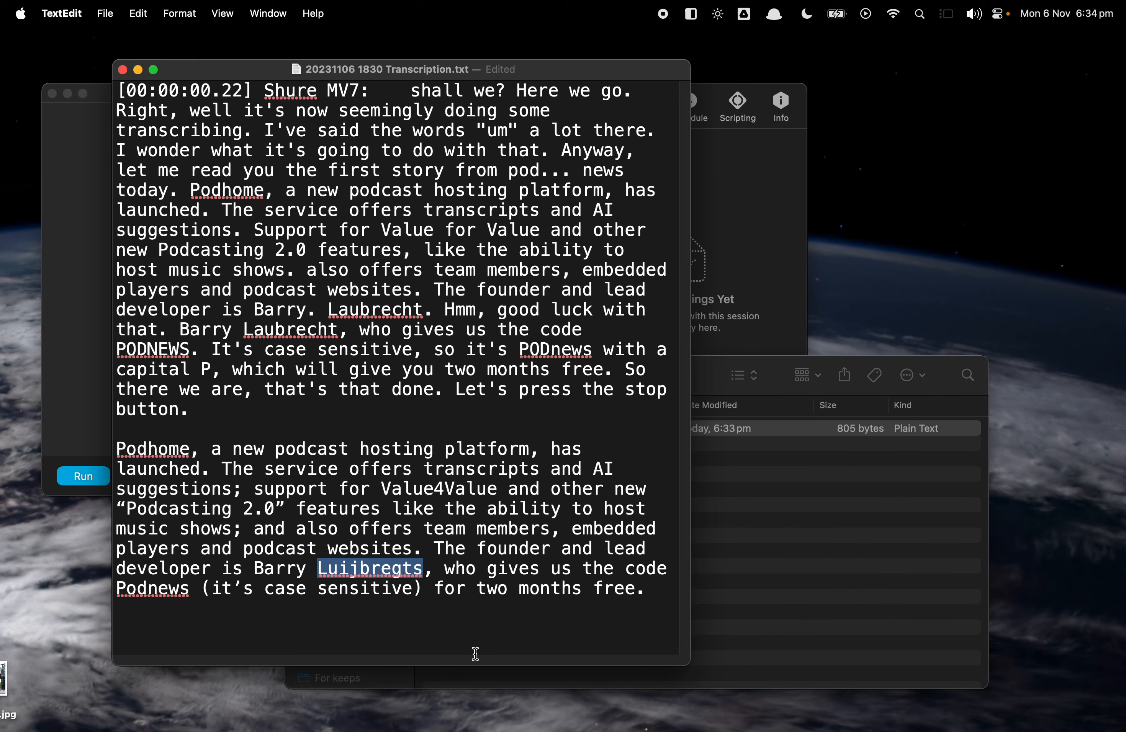
pyautogui.click(419, 380)
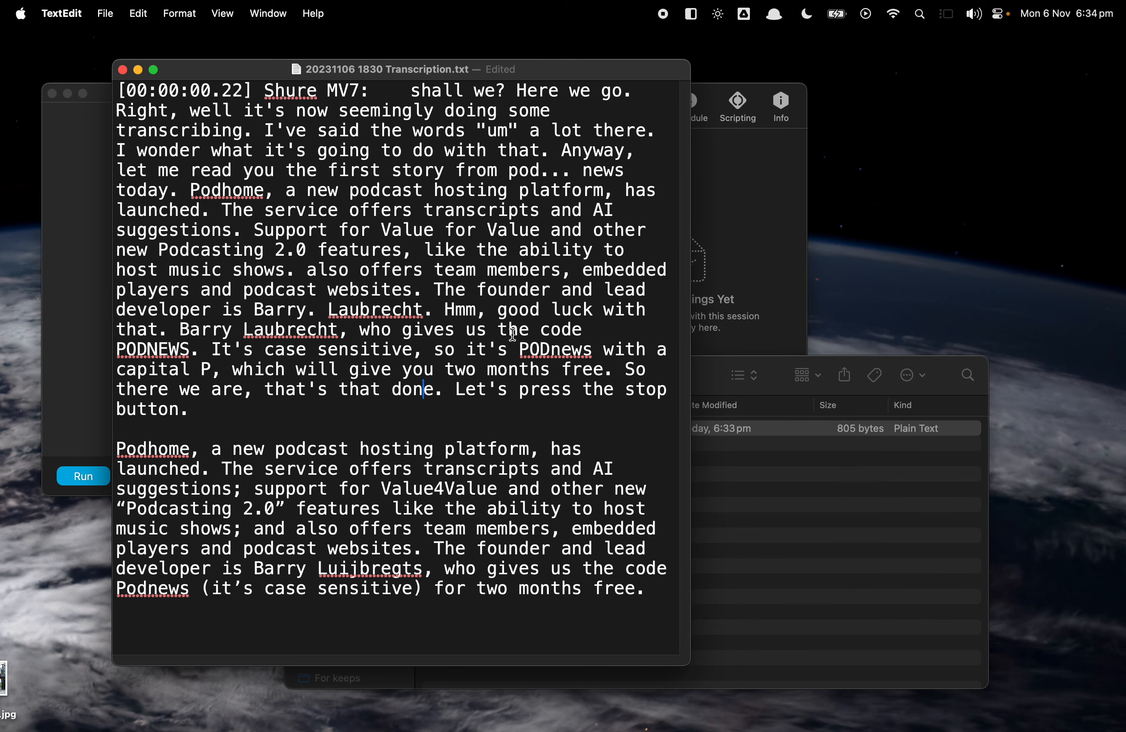
# Move the document window aside and close the transcription file.
pyautogui.moveTo(275, 75); pyautogui.dragTo(654, 122)
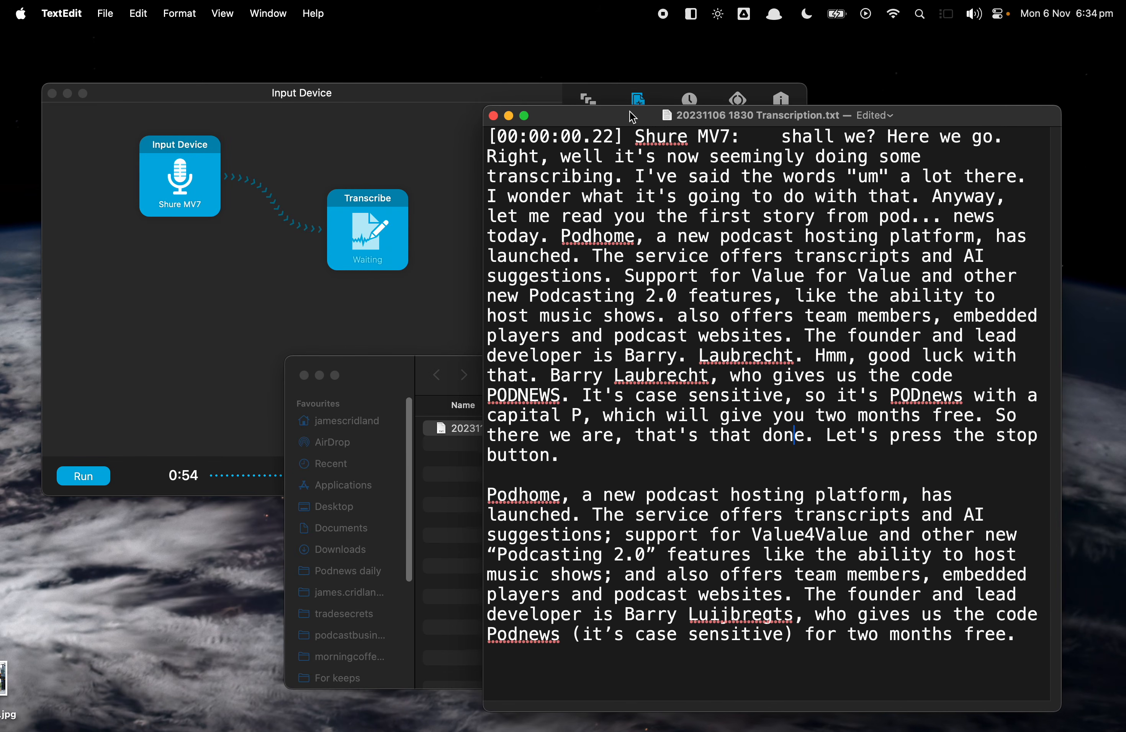
pyautogui.click(500, 115)
pyautogui.click(483, 287)
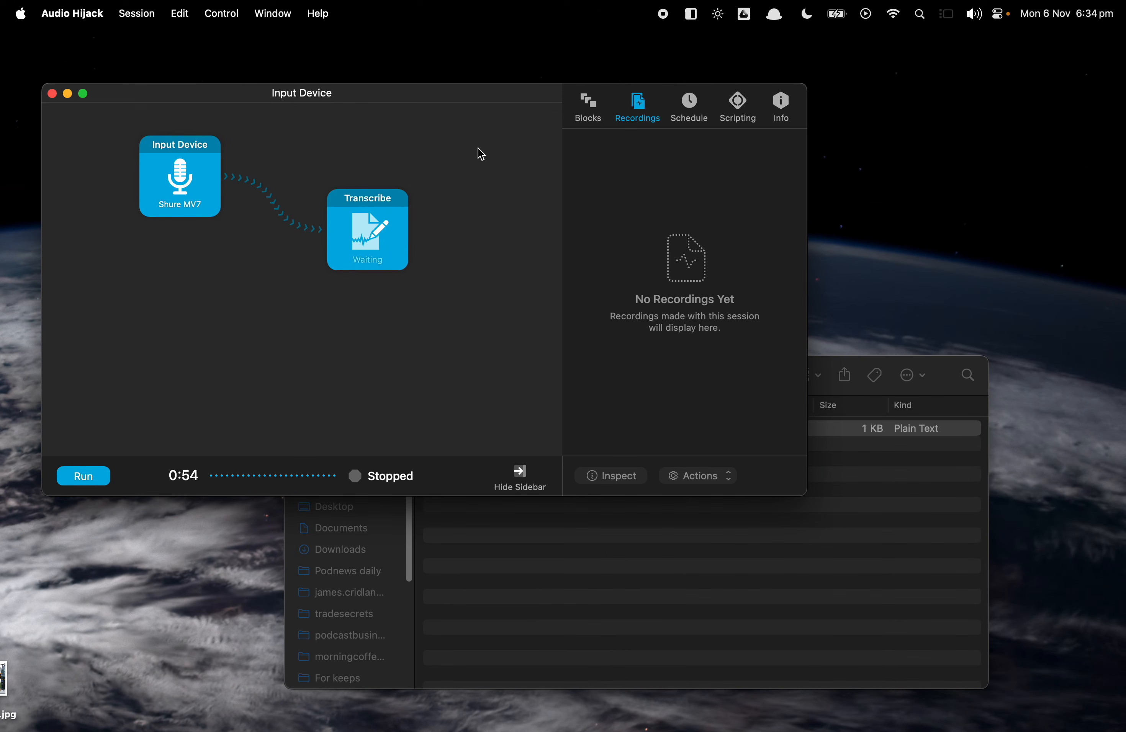
# Reposition the session window and reopen the Transcribe block's settings to review them.
pyautogui.moveTo(443, 102); pyautogui.dragTo(467, 99)
pyautogui.click(411, 221)
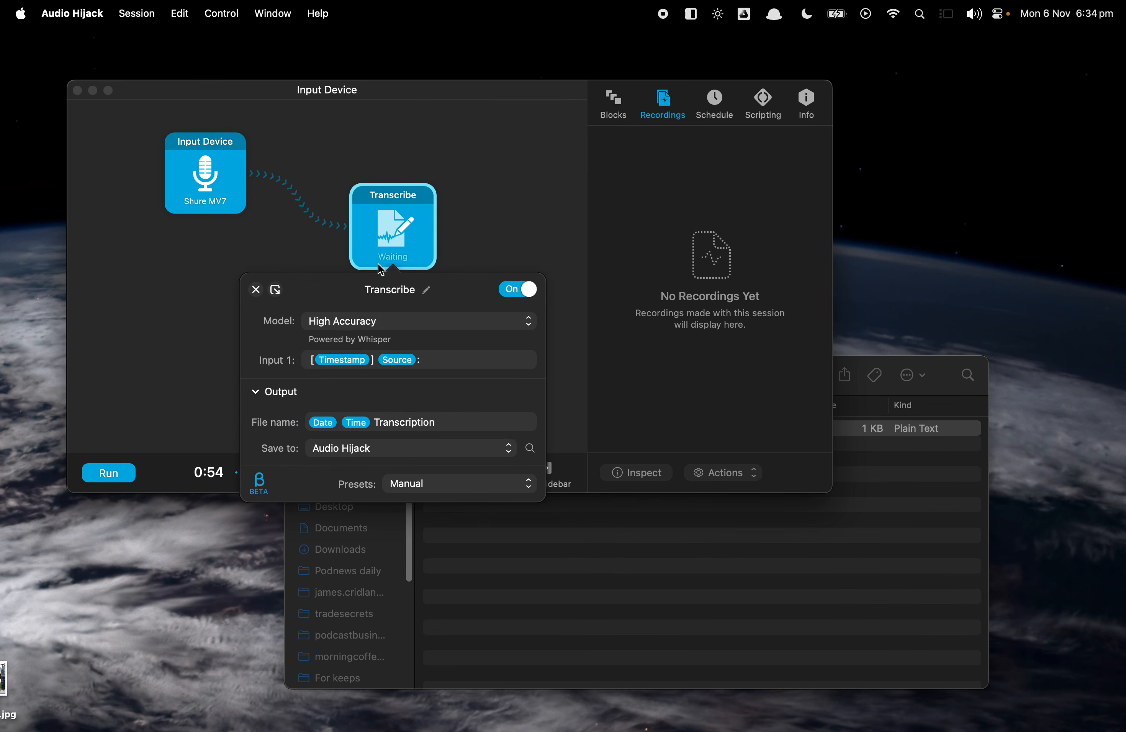
pyautogui.click(150, 321)
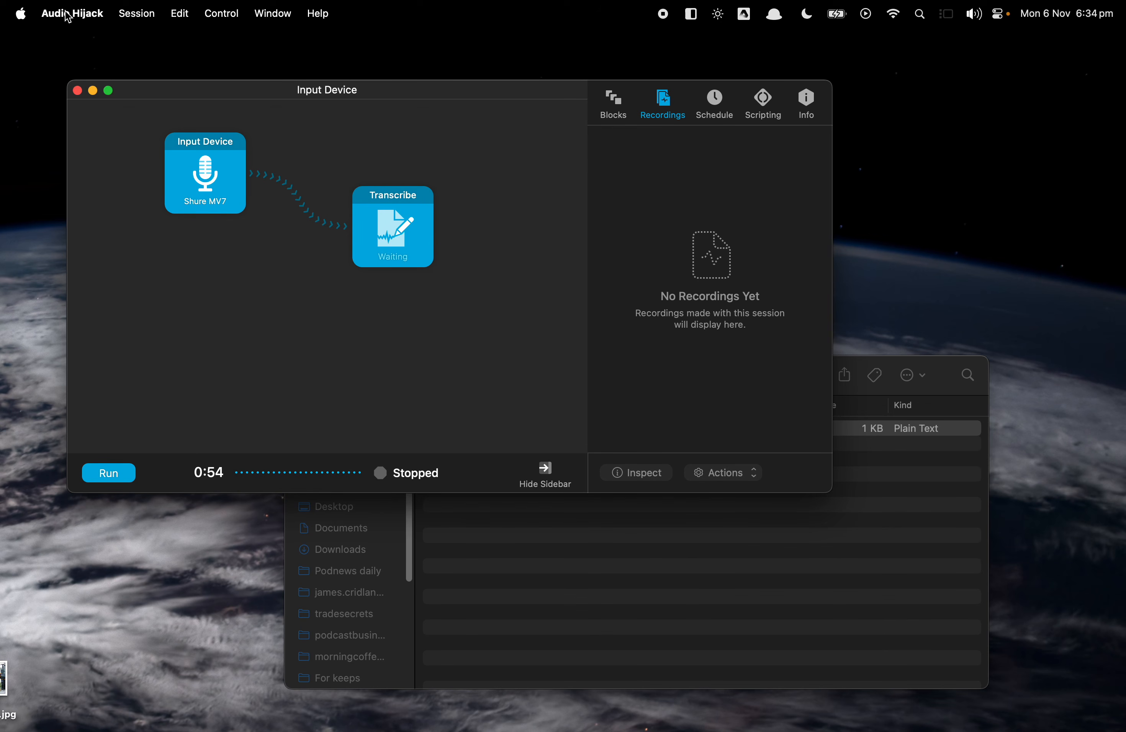